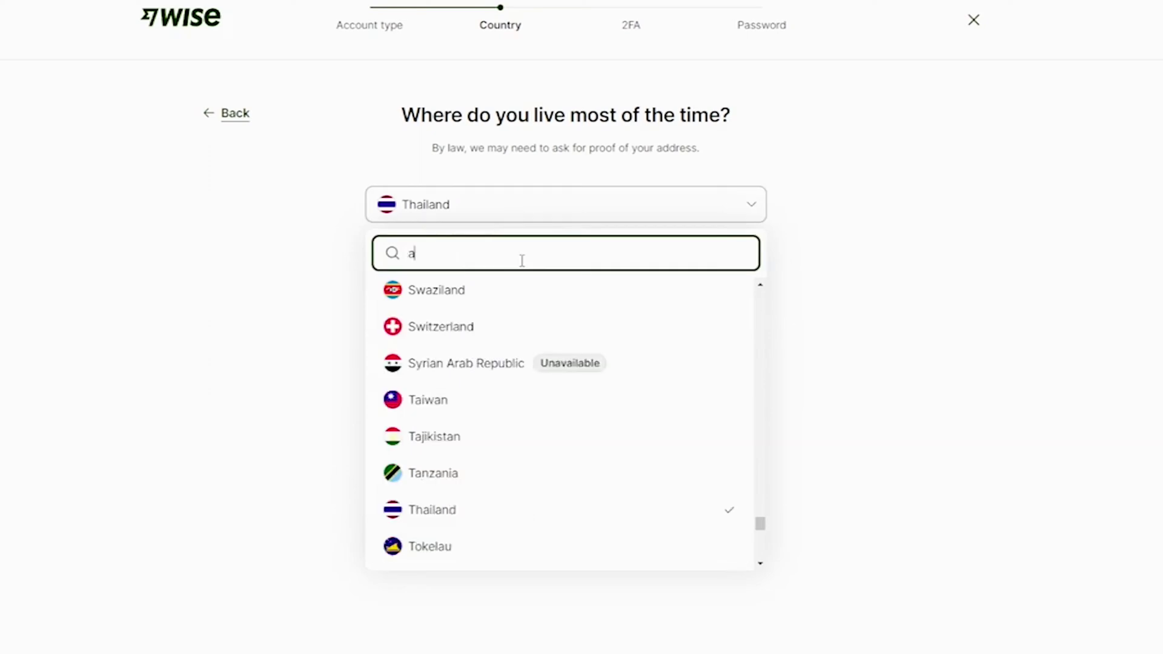
- Choose Australia as the country of residence and continue past the feature summary
left_click(501, 304)
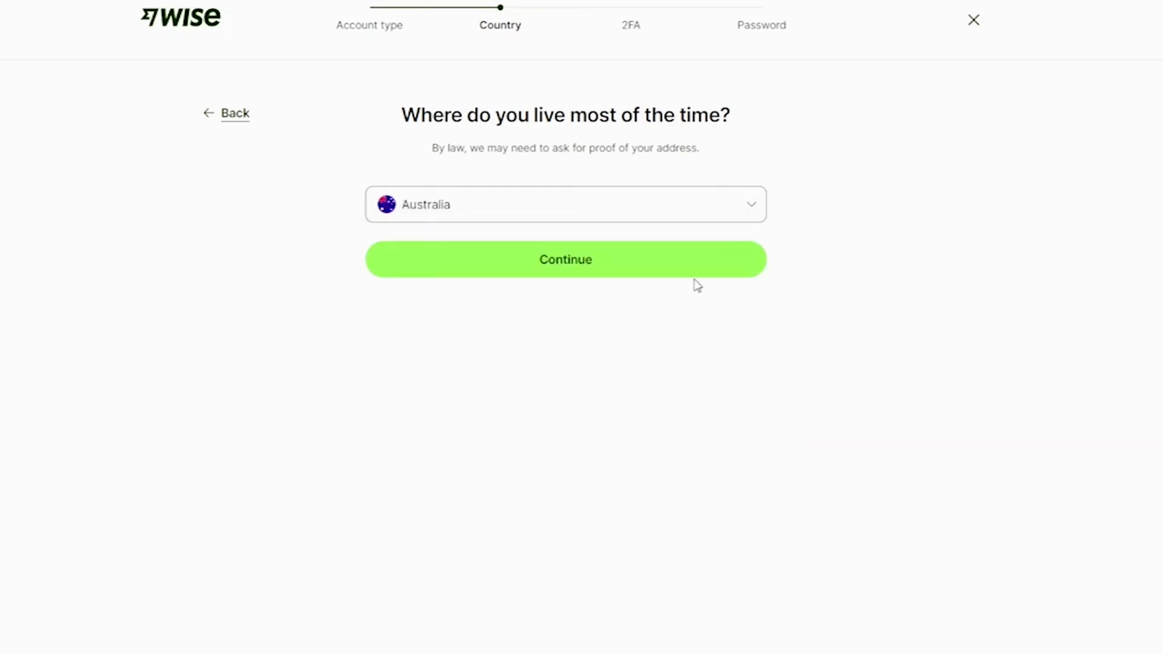
left_click(636, 274)
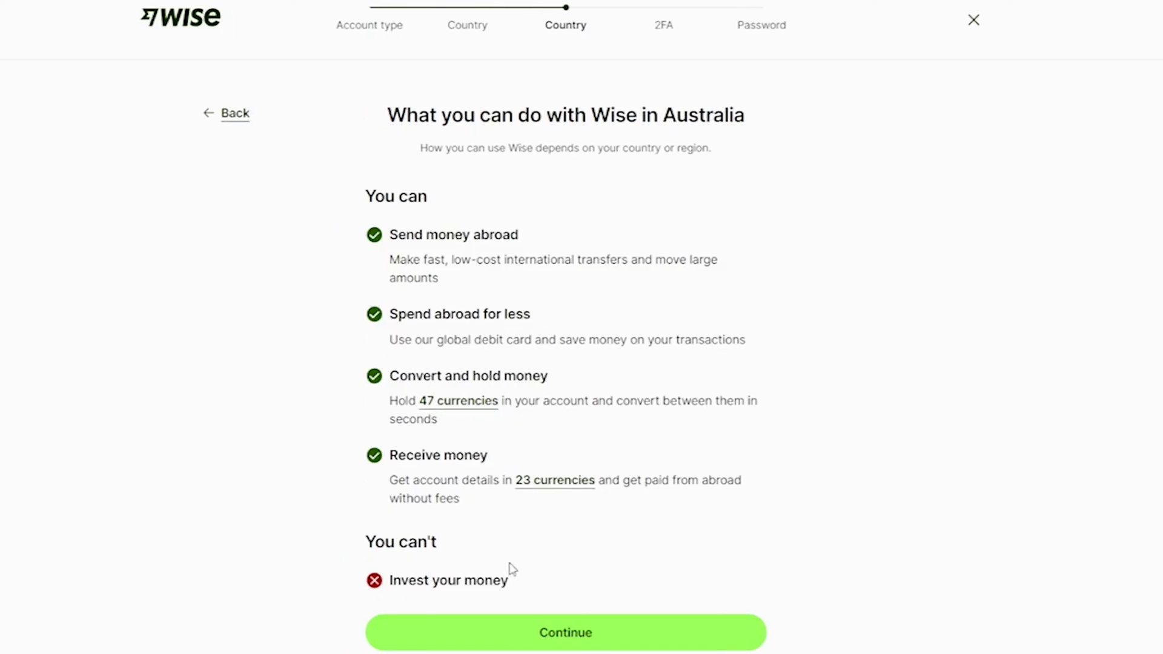
left_click(615, 633)
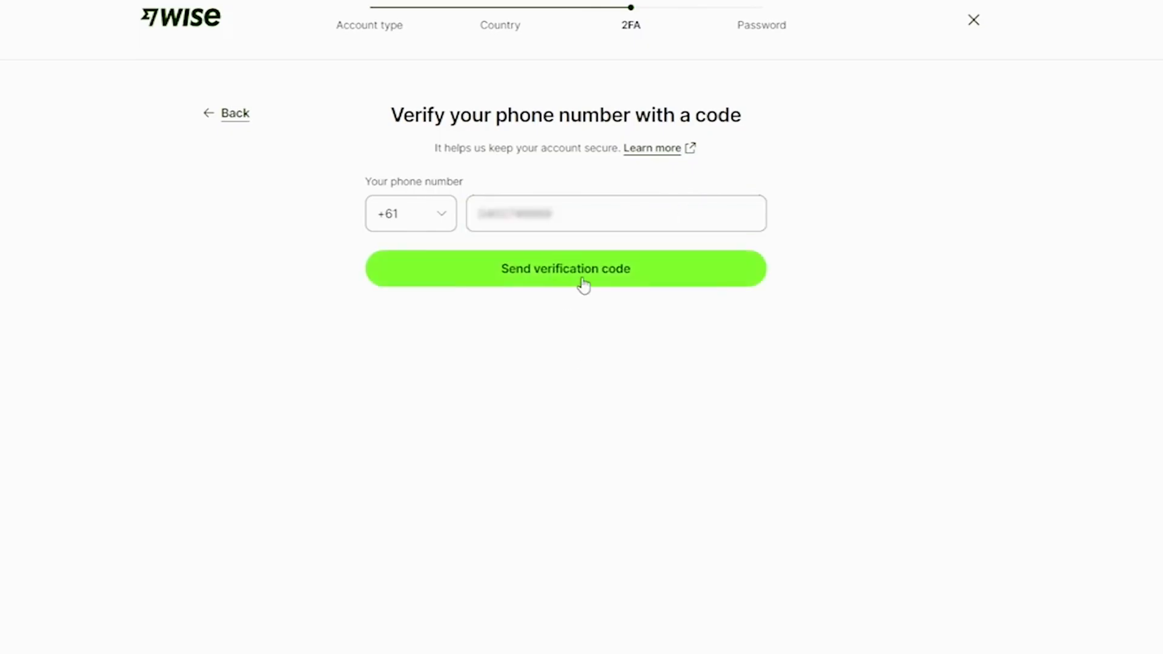
- Verify the phone number with the SMS code
left_click(583, 285)
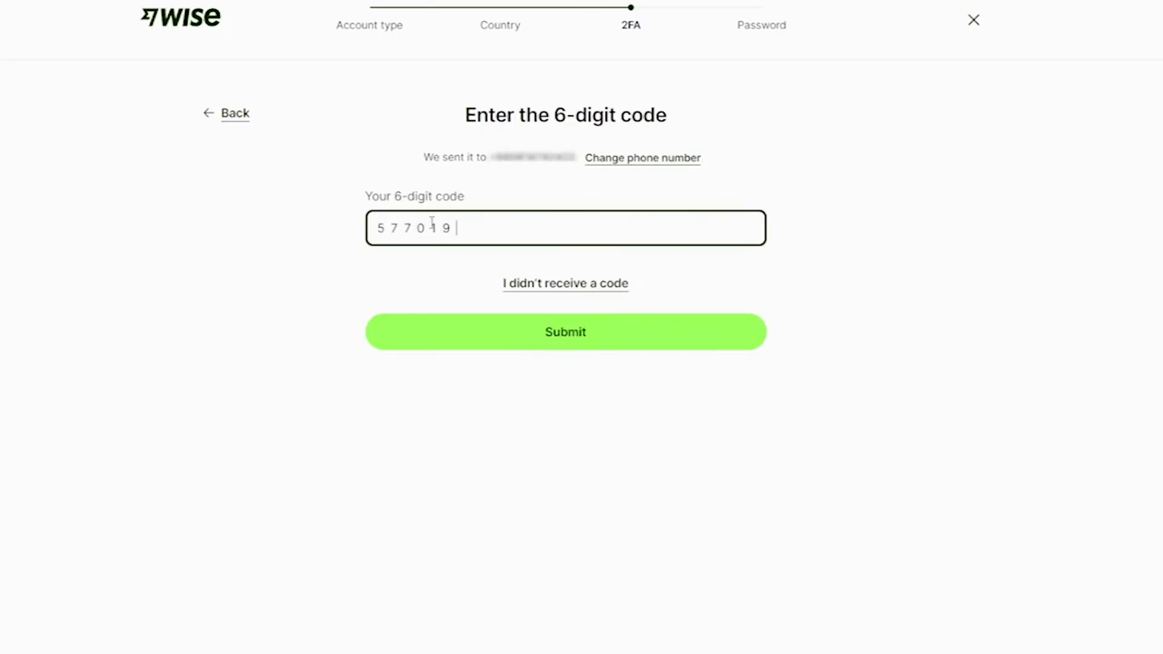
left_click(575, 341)
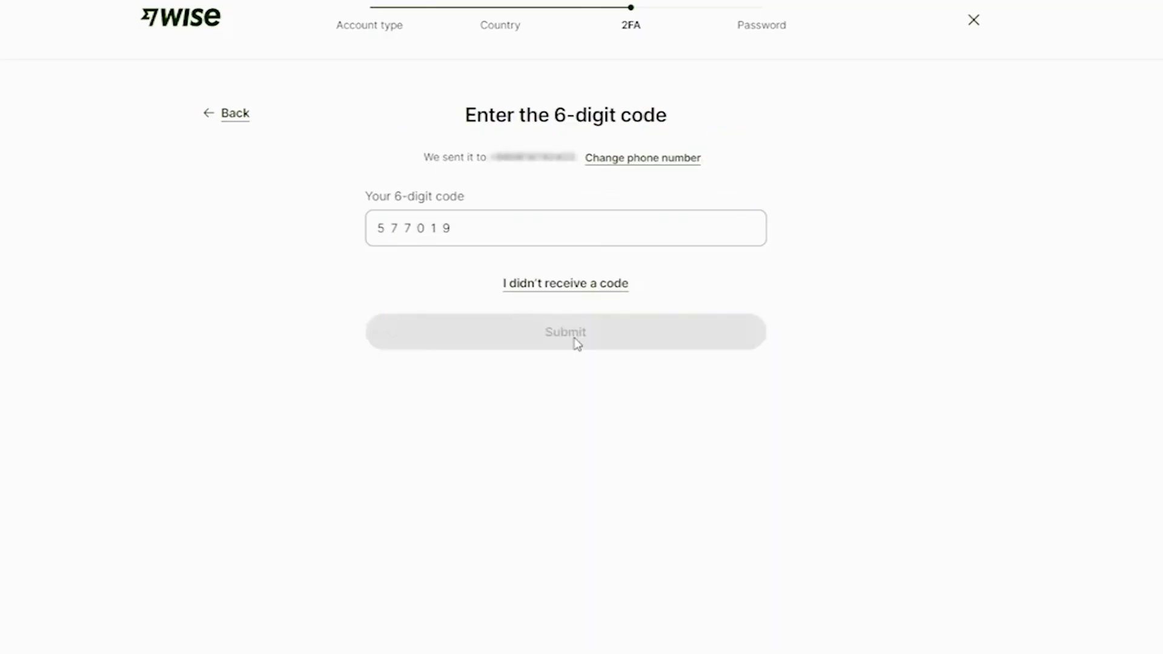
- Set a new account password and register the account
left_click(432, 183)
type("••••••••••")
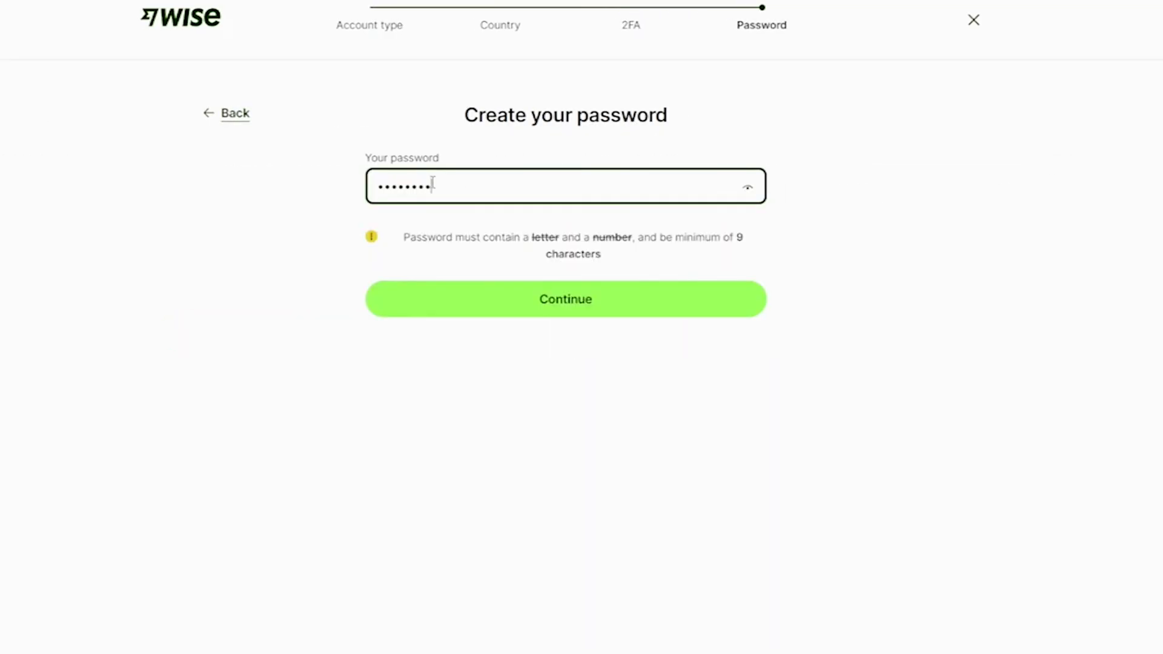
left_click(557, 284)
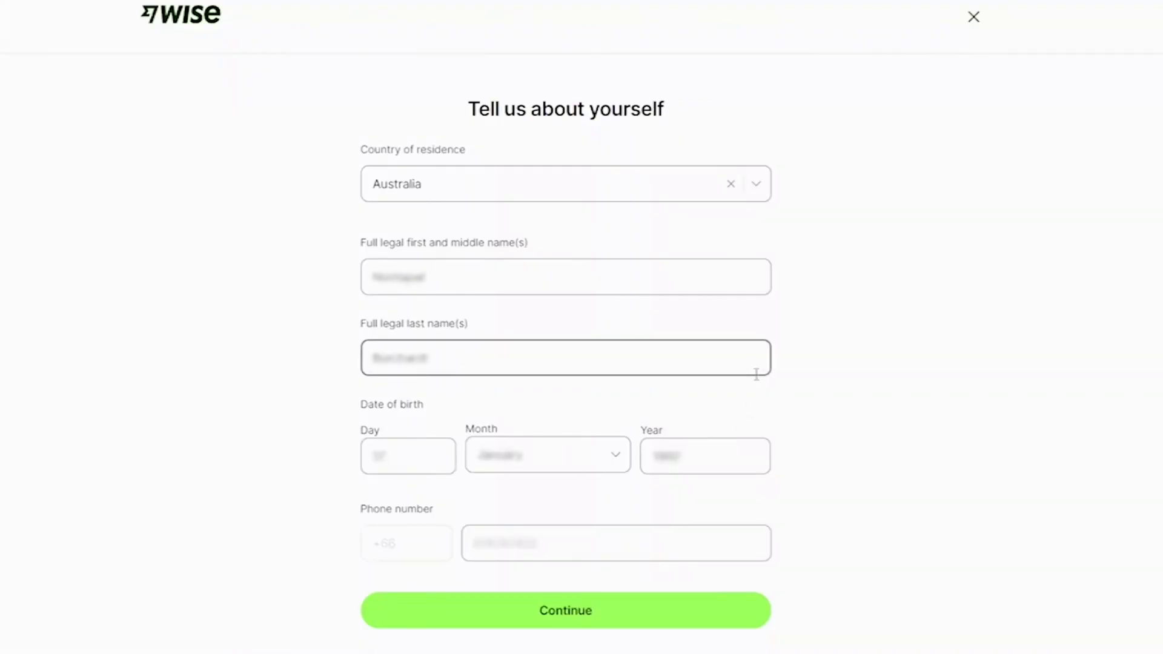
- Confirm personal details, pick the home address from search suggestions, and skip onboarding
left_click(564, 619)
left_click(546, 216)
left_click(538, 262)
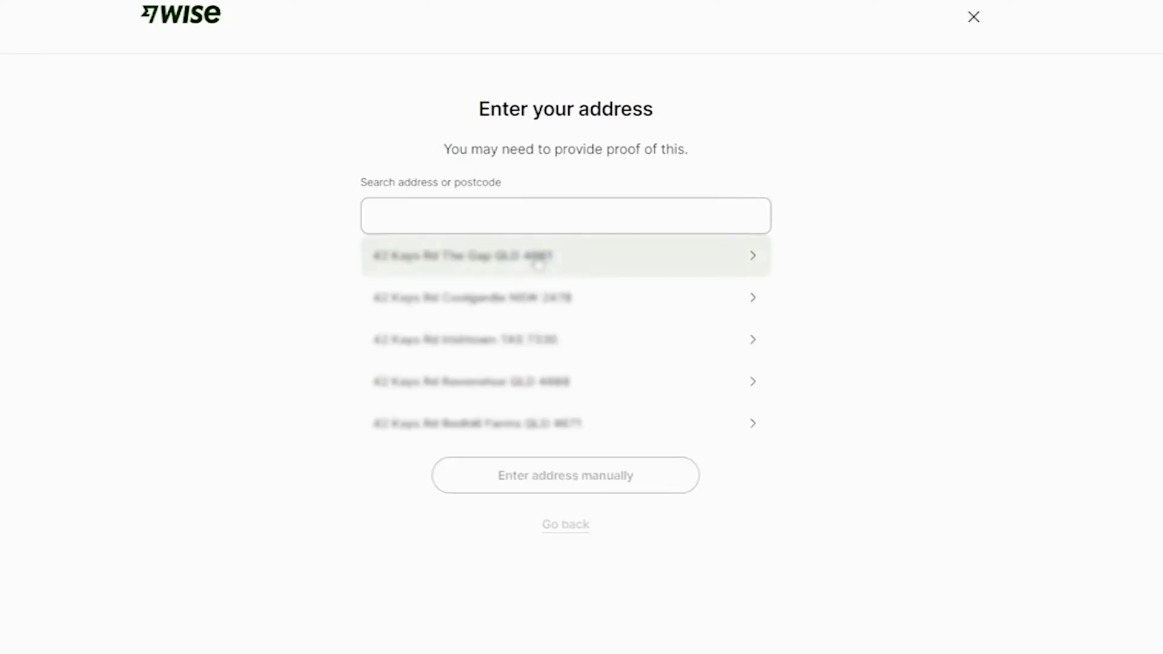
left_click(586, 527)
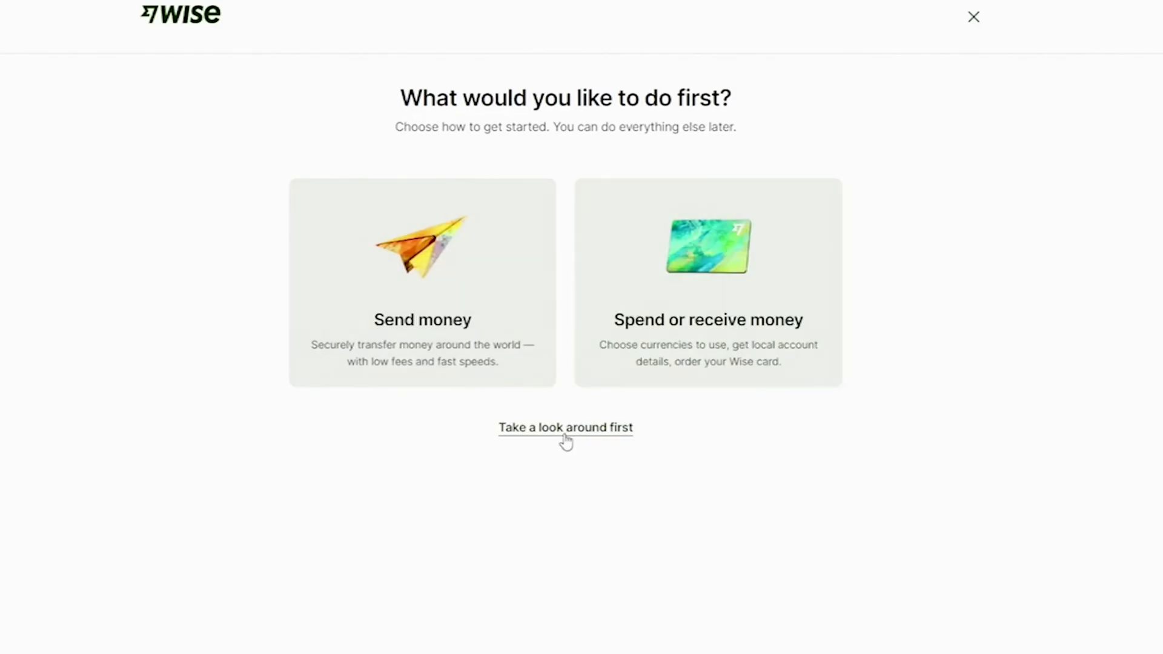
left_click(565, 436)
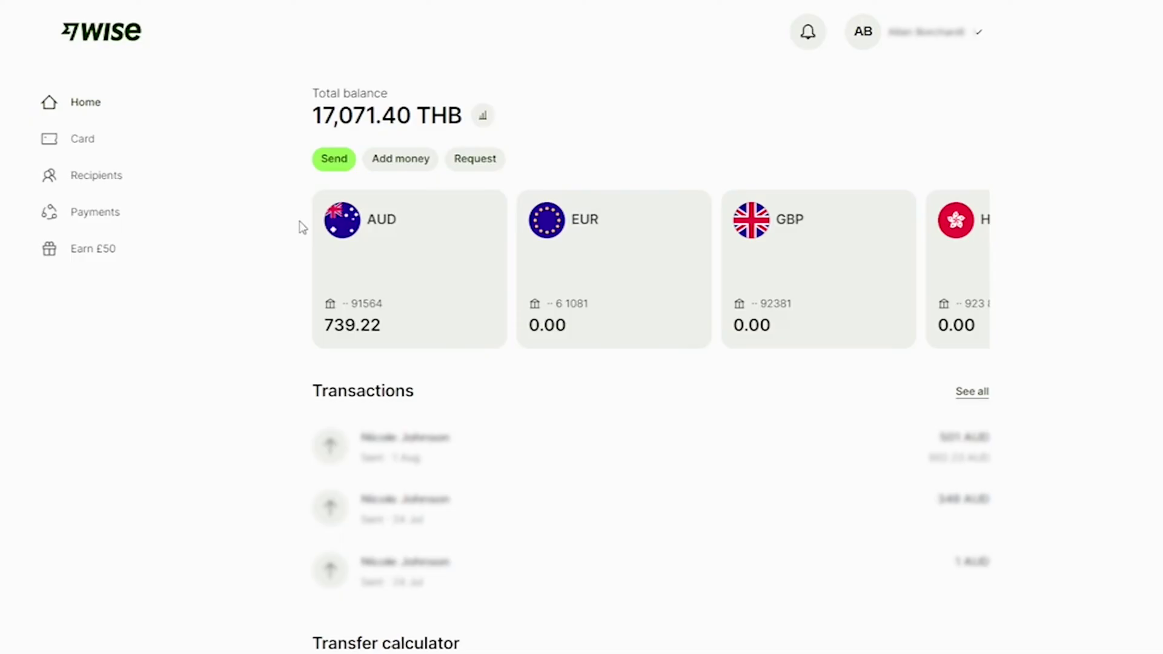
- Start a transfer to a new recipient and choose to enter their bank details
left_click(332, 164)
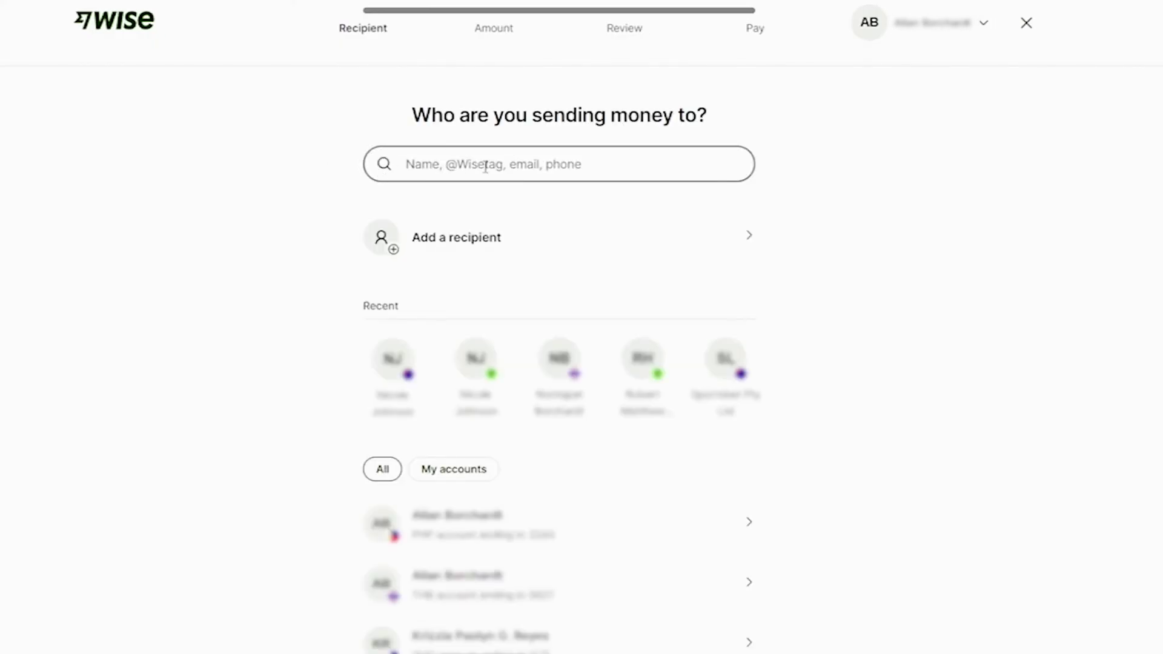
left_click(483, 245)
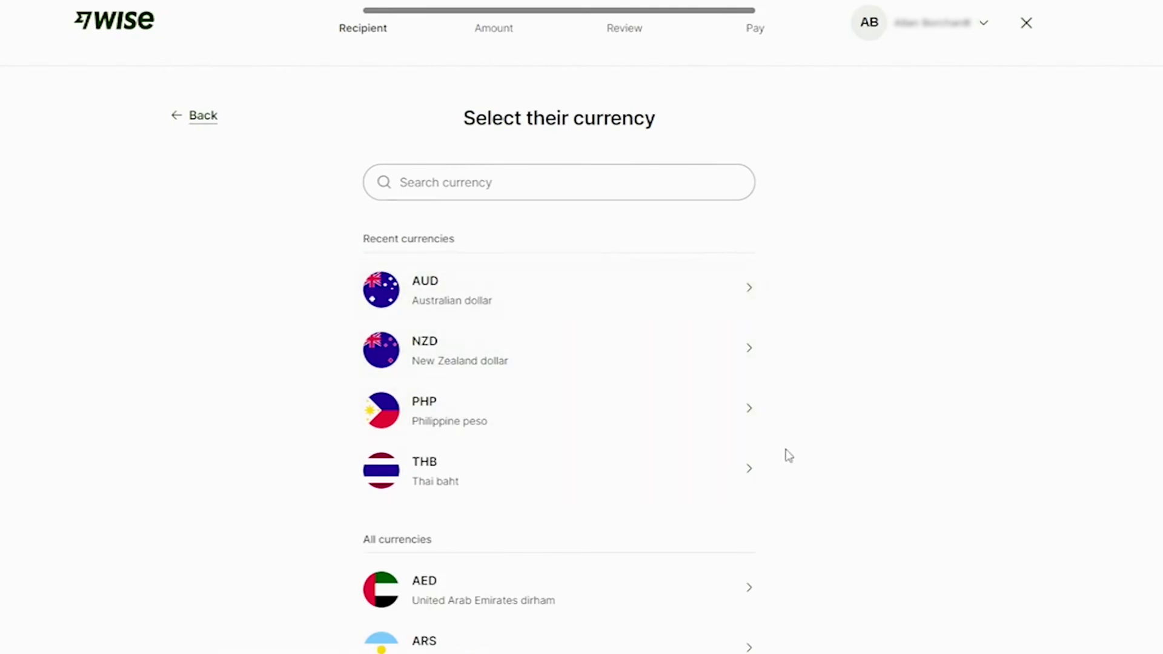
scroll(763, 490, "down", 15)
scroll(763, 493, "down", 15)
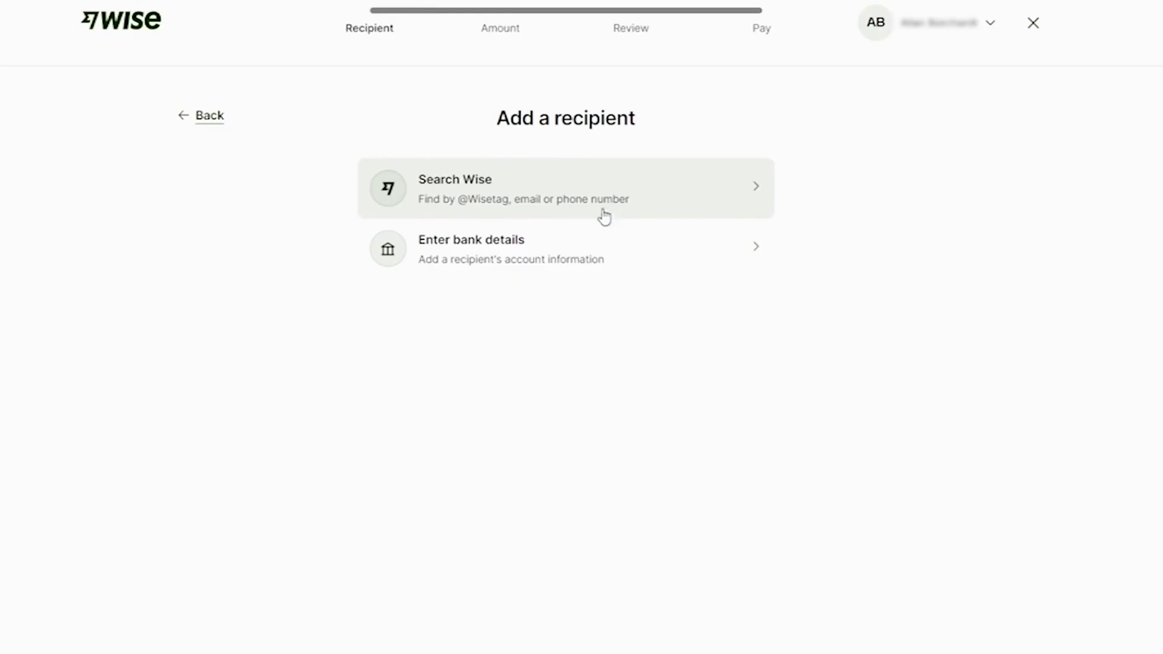
left_click(587, 262)
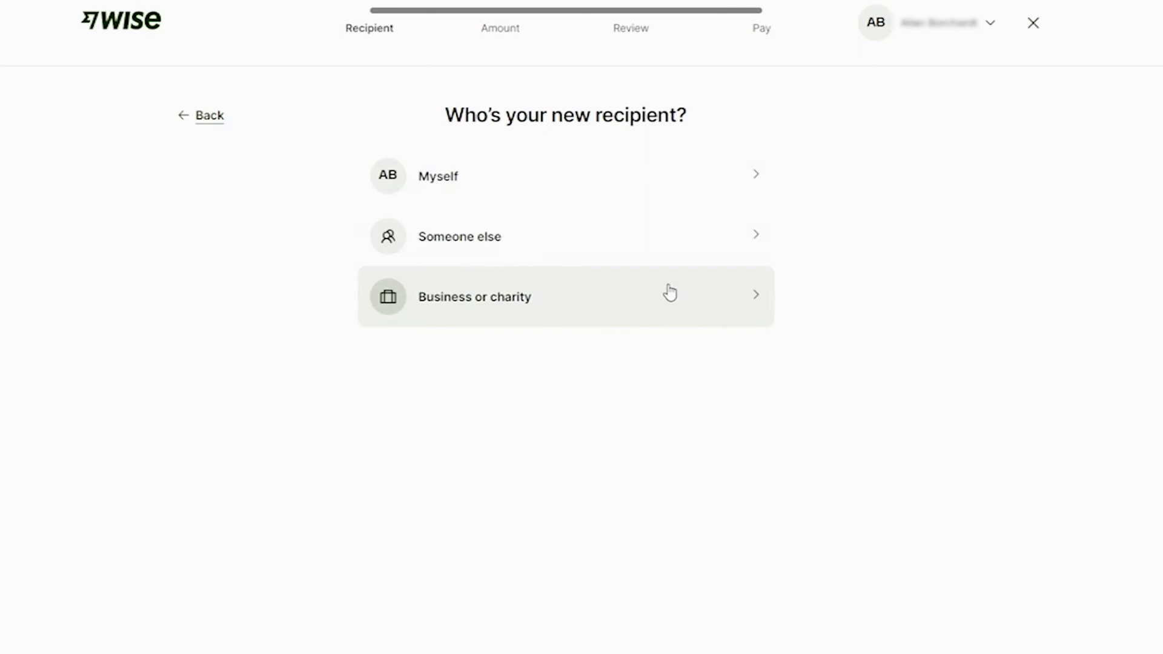
- Make the recipient someone else, enter their email, and mark their bank details as known
left_click(667, 249)
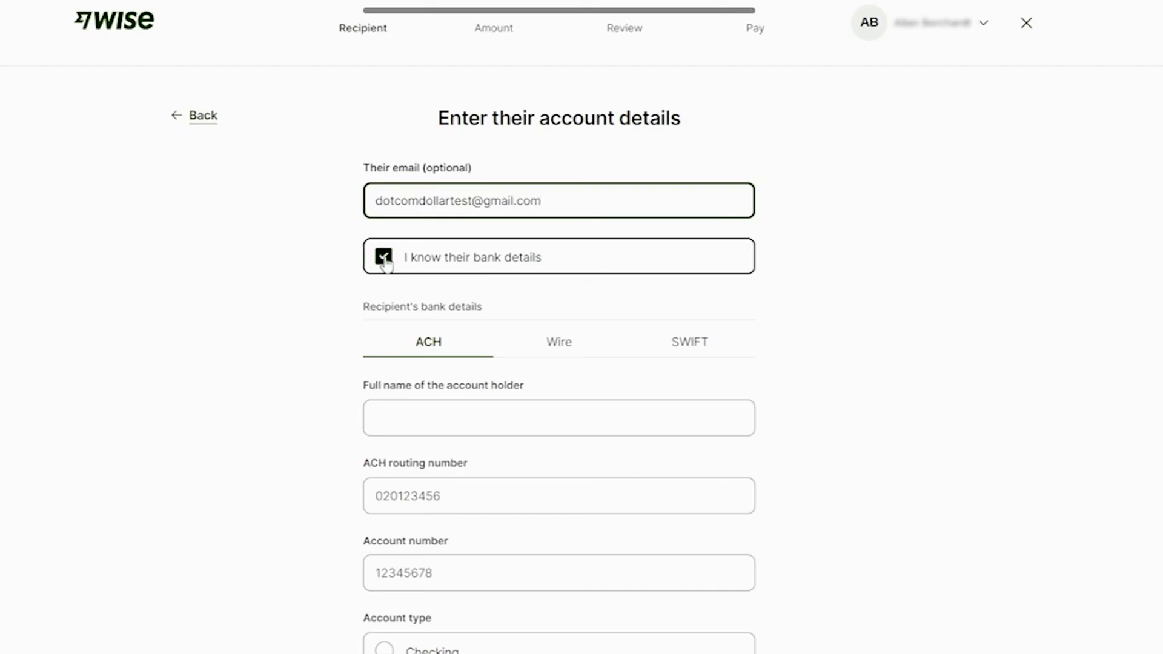
left_click(383, 257)
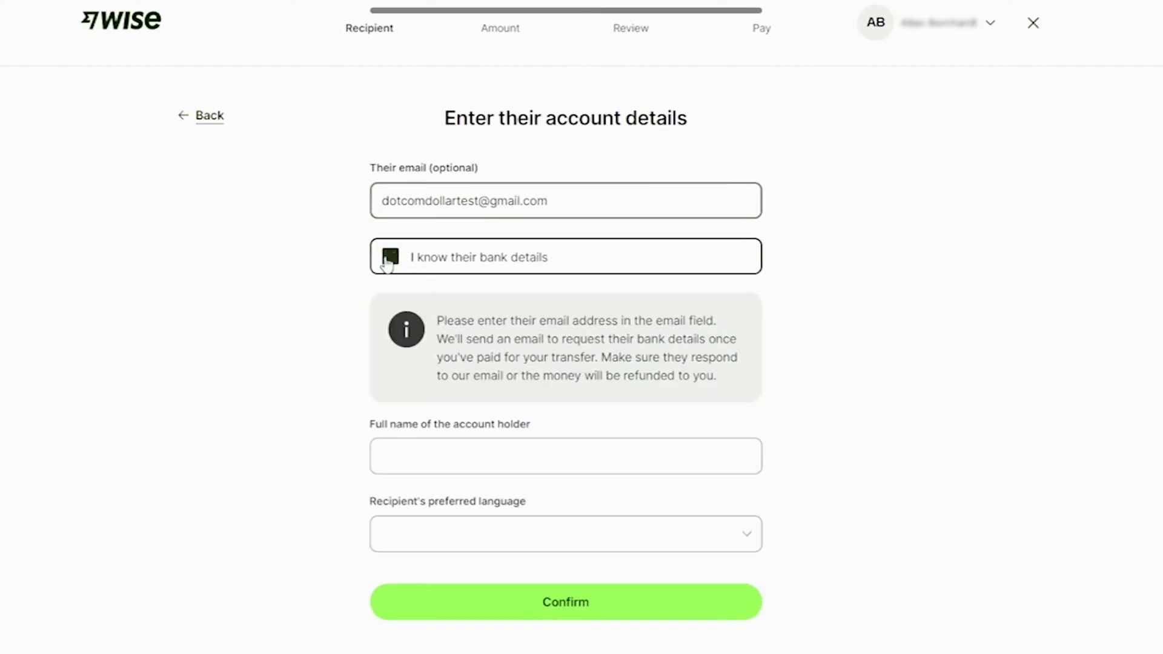
left_click(416, 453)
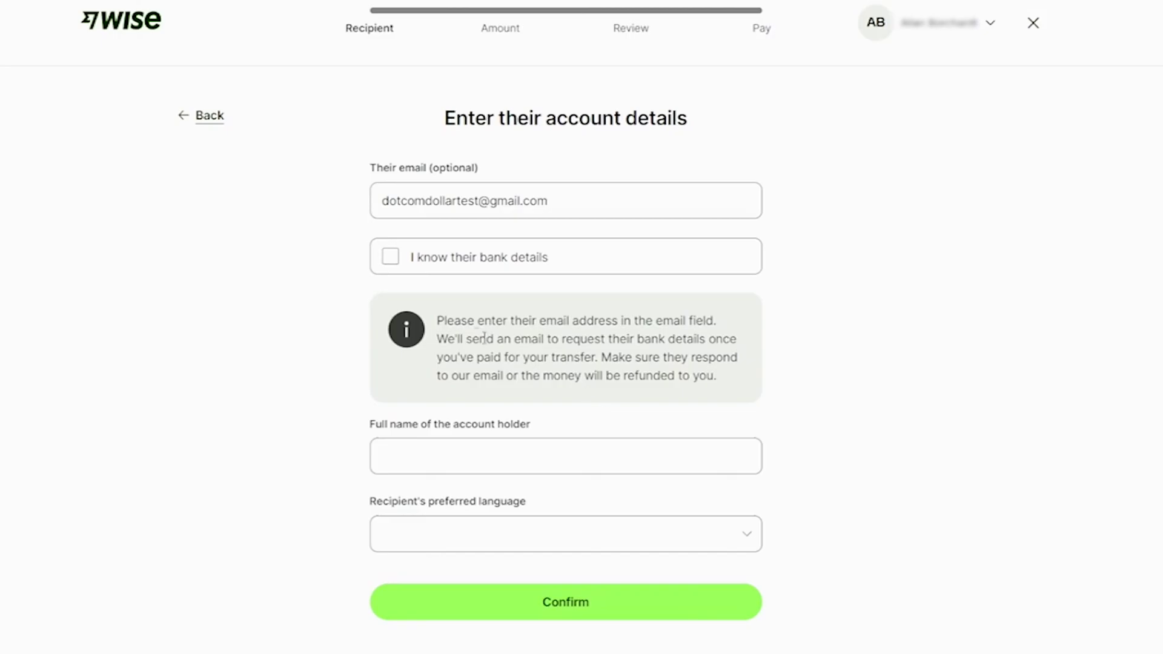
left_click(388, 261)
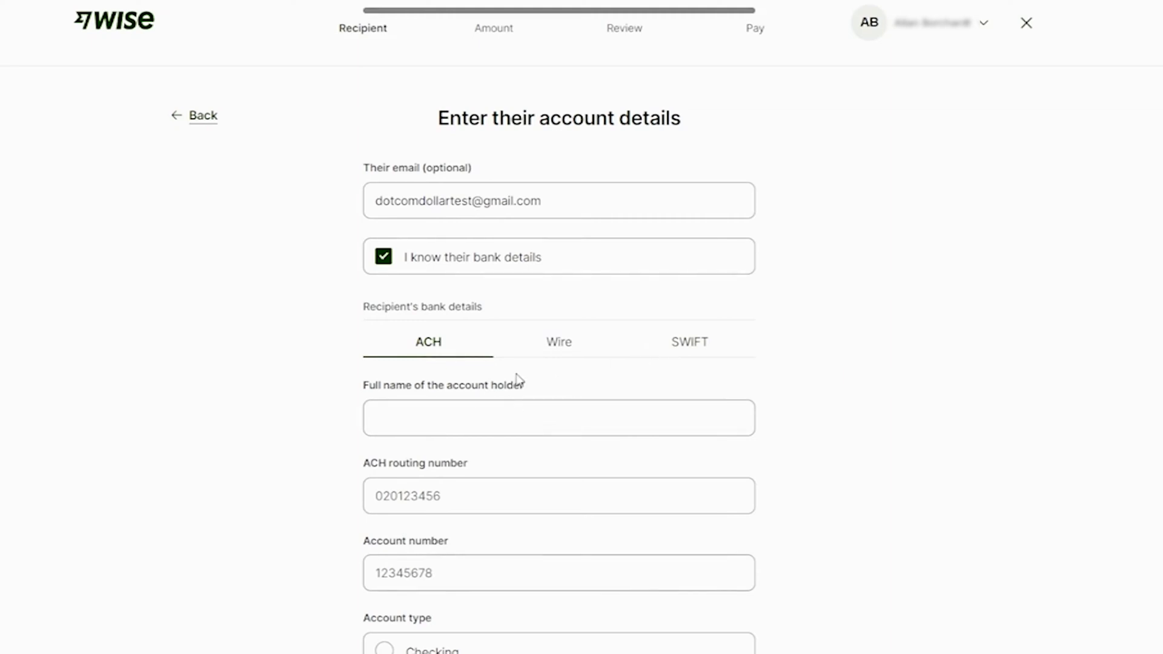
- Compare the Wire and SWIFT requirements, then settle on ACH bank details
left_click(566, 353)
left_click(702, 354)
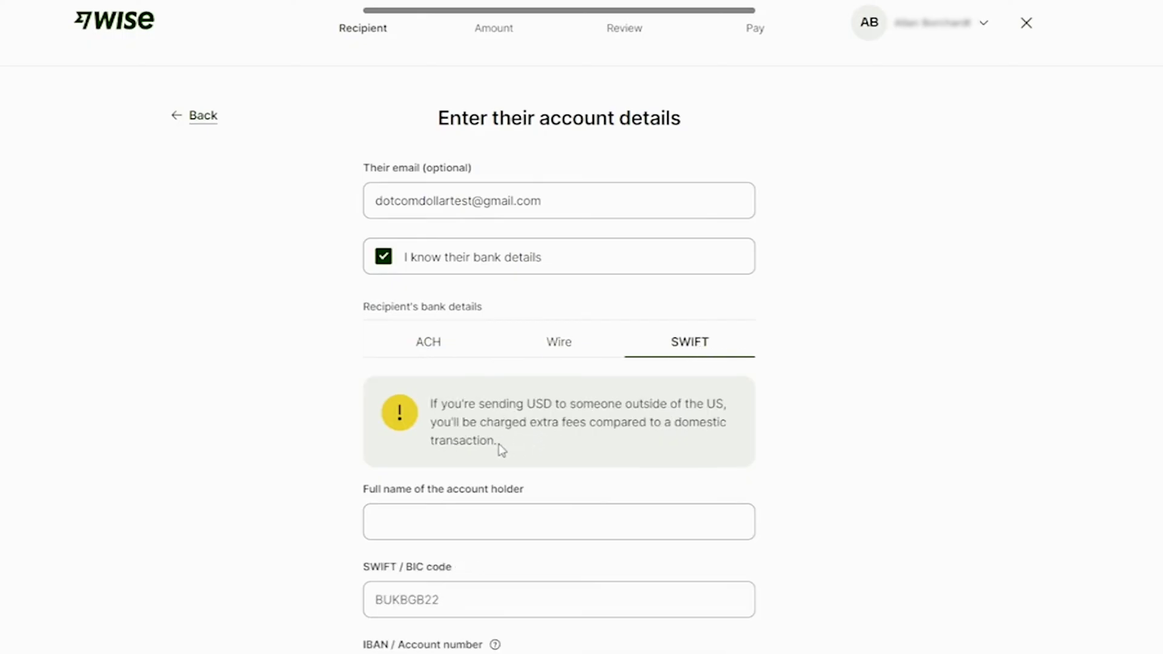
left_click(556, 347)
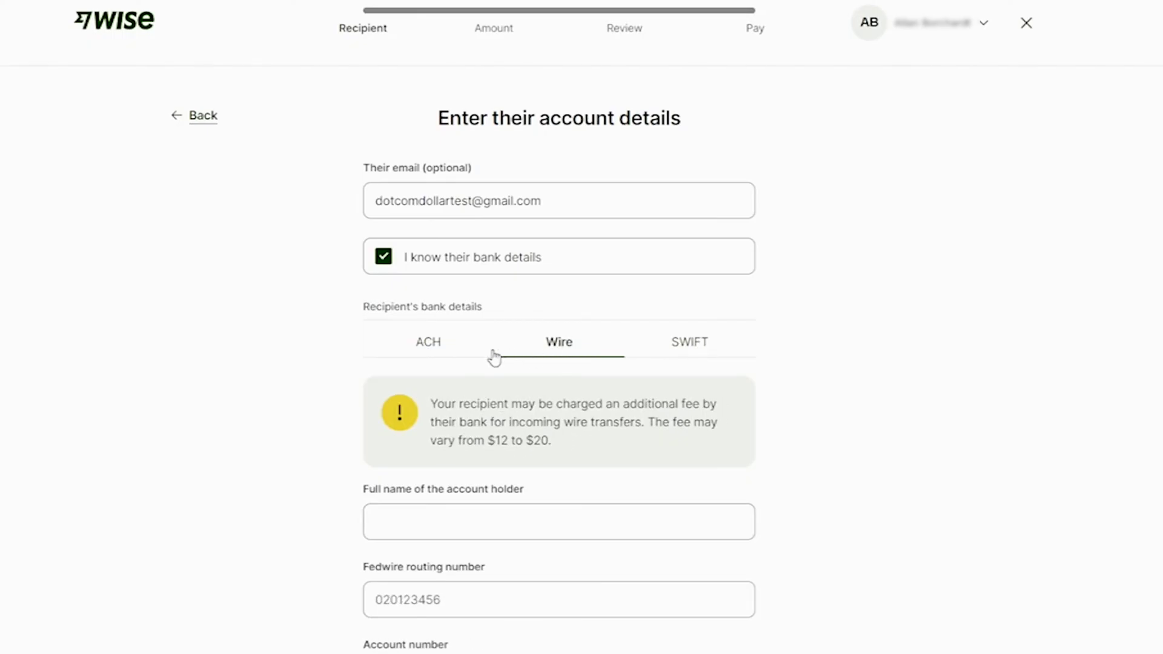
left_click(442, 353)
- Enter the holder's full name, ACH routing and account numbers as a checking account
left_click(493, 422)
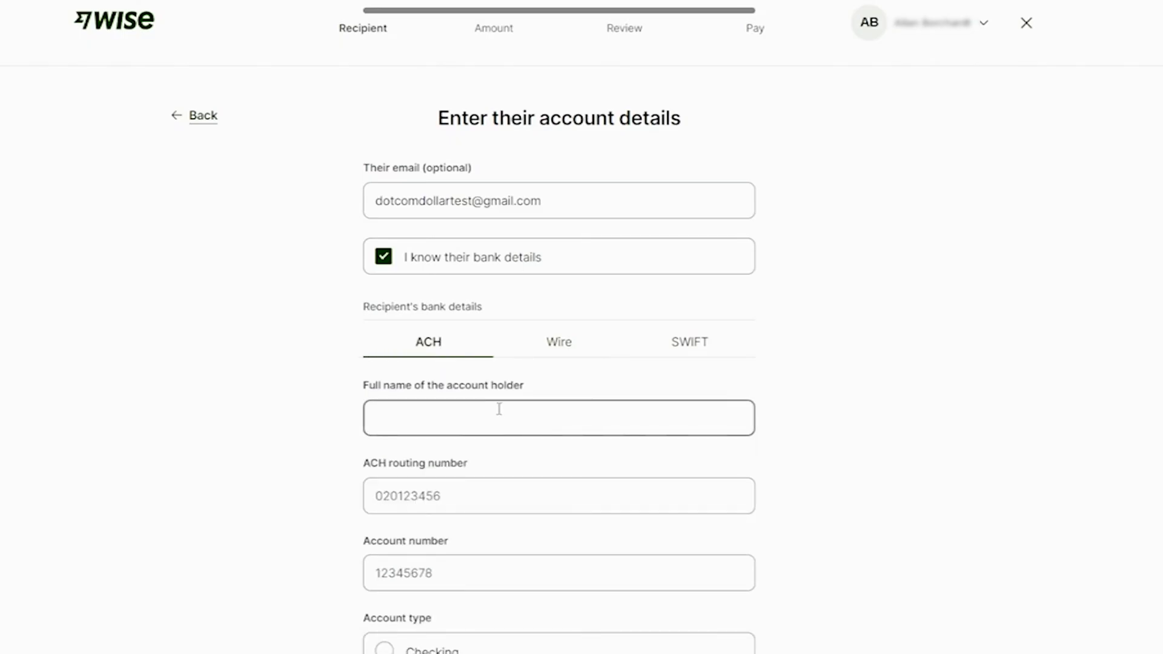
scroll(623, 441, "down", 3)
type("J")
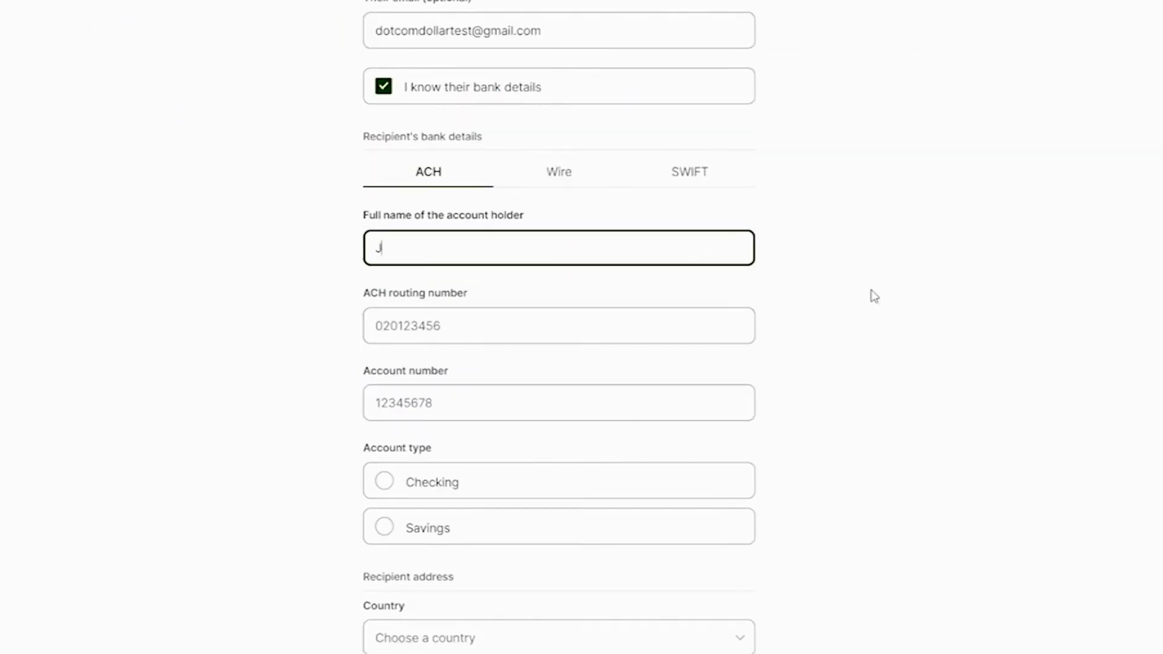
type("ohn Smith")
key("Tab")
type("011000138")
left_click(467, 488)
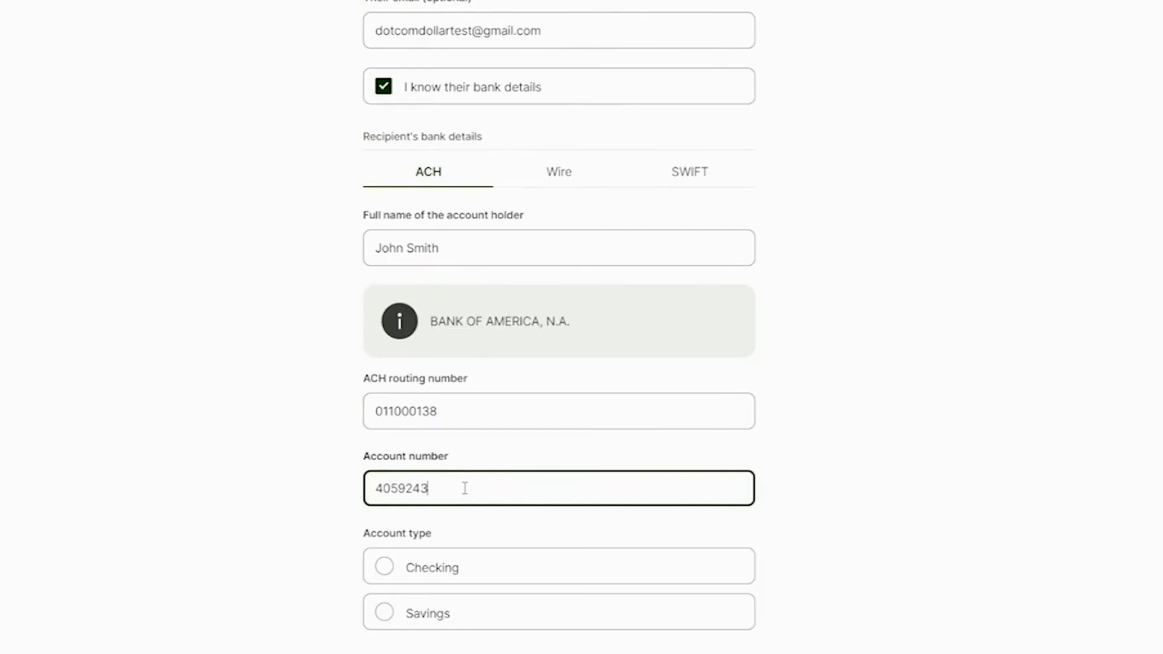
left_click(390, 572)
- Set the recipient's country to United States and state to Wyoming
scroll(423, 581, "down", 1)
left_click(436, 637)
type("united states")
key("Return")
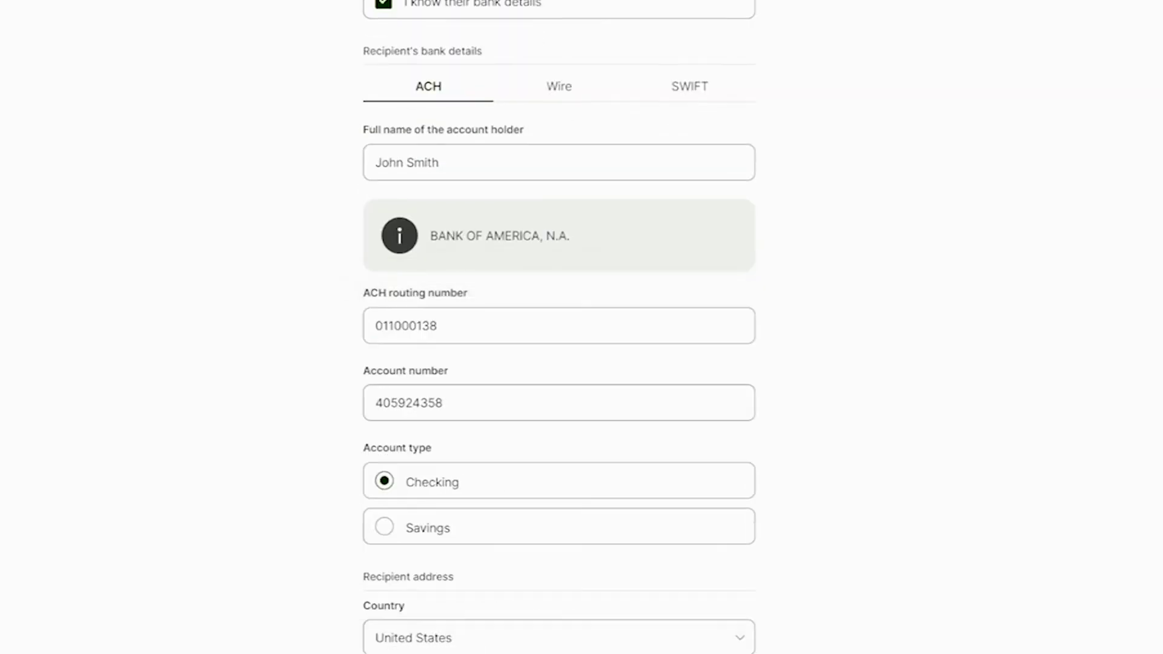
scroll(473, 644, "down", 1)
left_click(474, 648)
type("wyoming")
key("Return")
scroll(545, 460, "down", 3)
- Fill in the recipient's city and ZIP code and confirm the recipient
left_click_drag(424, 442, 345, 449)
type("Sheridan")
scroll(544, 424, "down", 2)
left_click(545, 563)
type("82802")
left_click(586, 632)
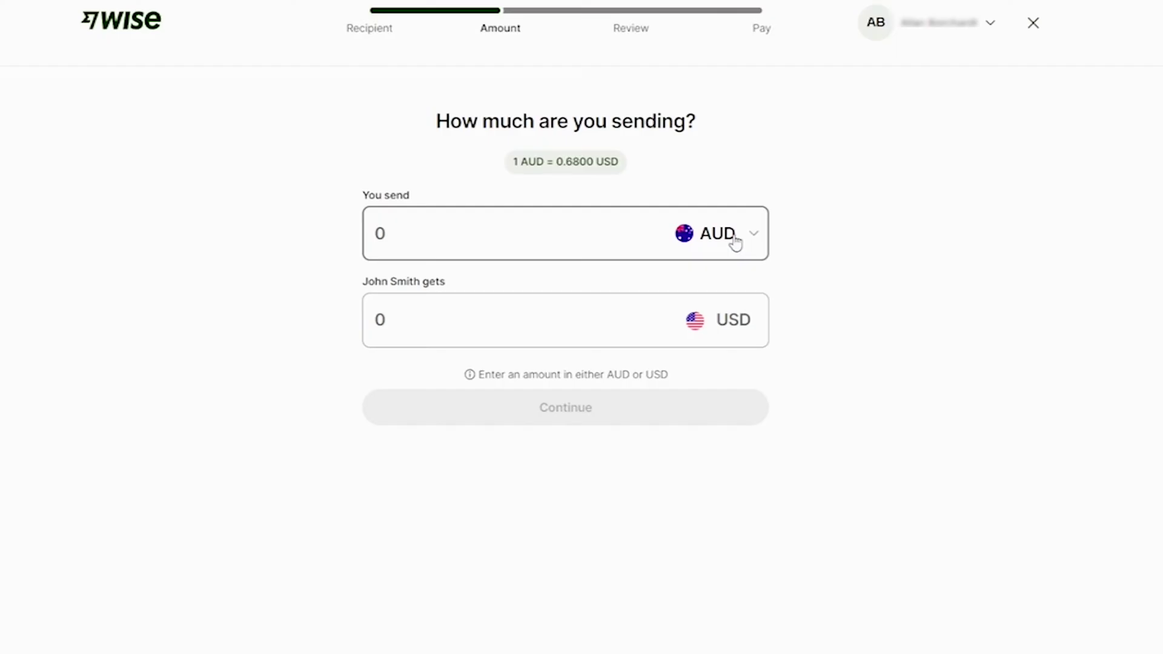
- Keep AUD as the send currency and enter 100 as the amount to send
left_click(751, 240)
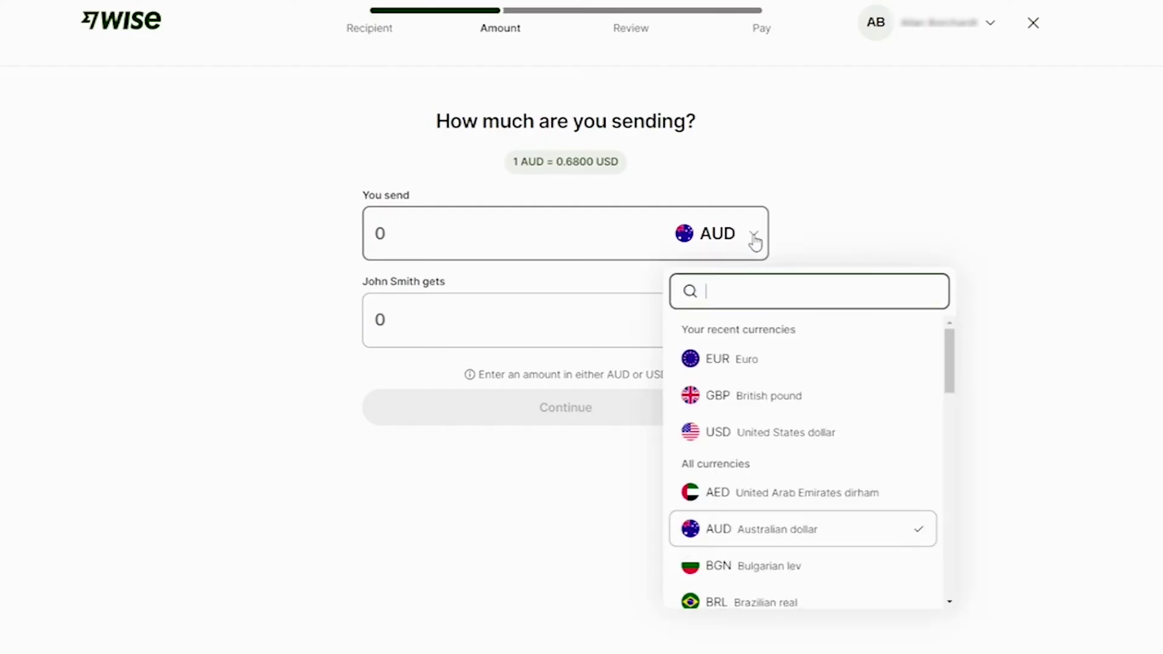
left_click(649, 215)
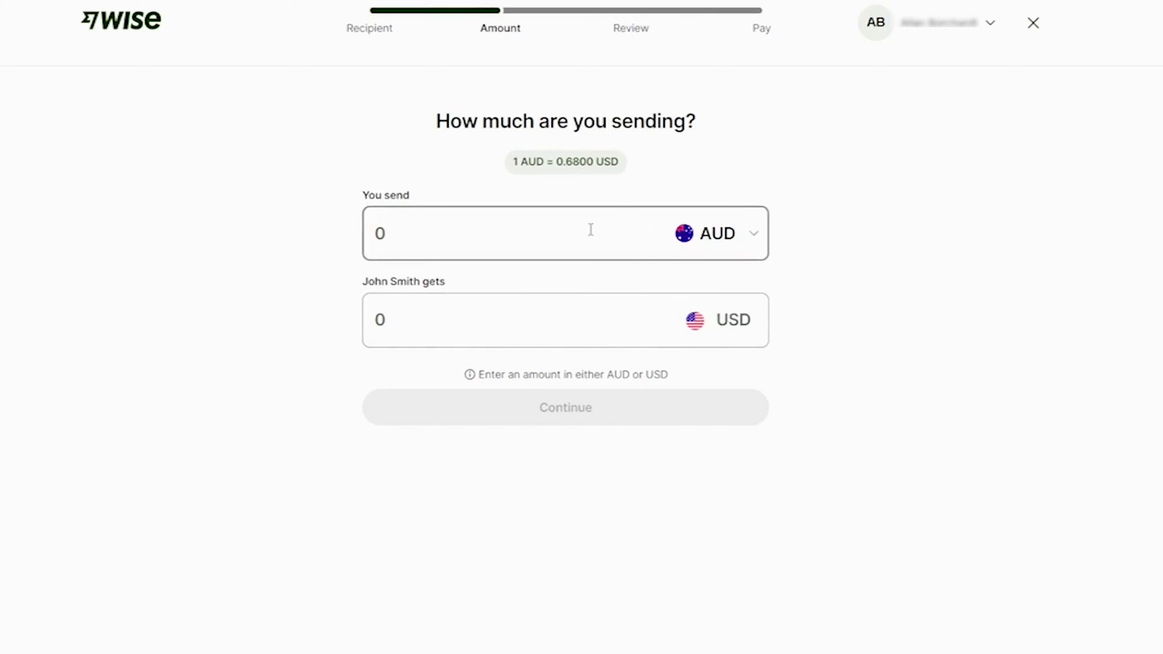
left_click(474, 236)
type("100")
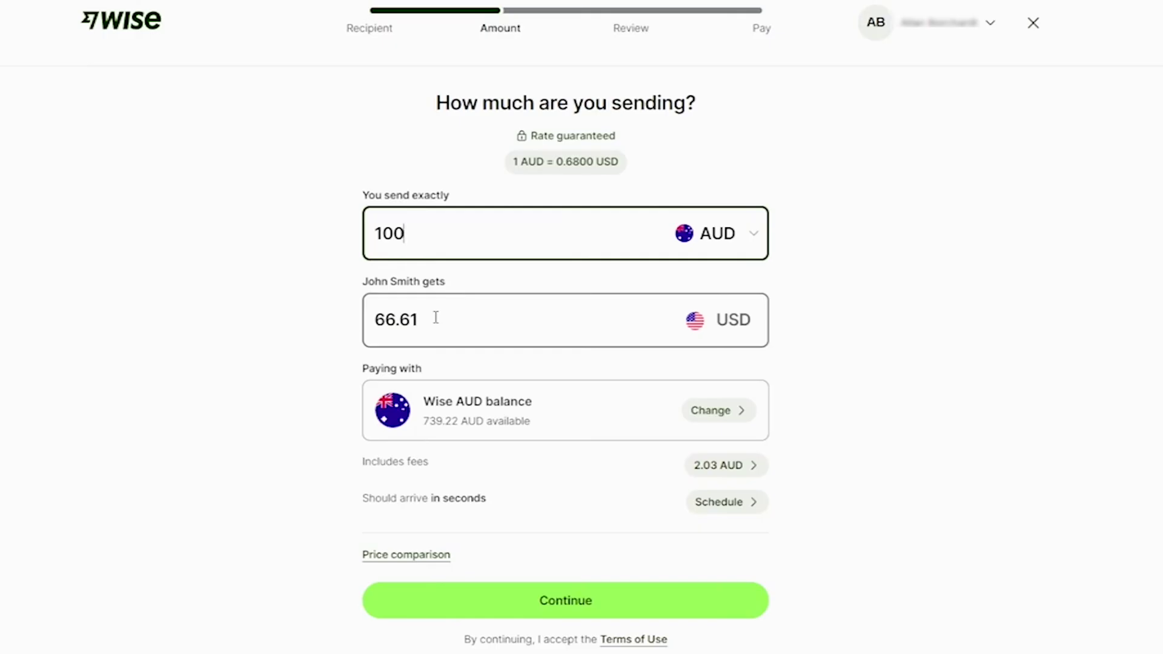
- Make the recipient get exactly 100 USD and check the 149.28 AUD cost
left_click_drag(436, 317, 366, 316)
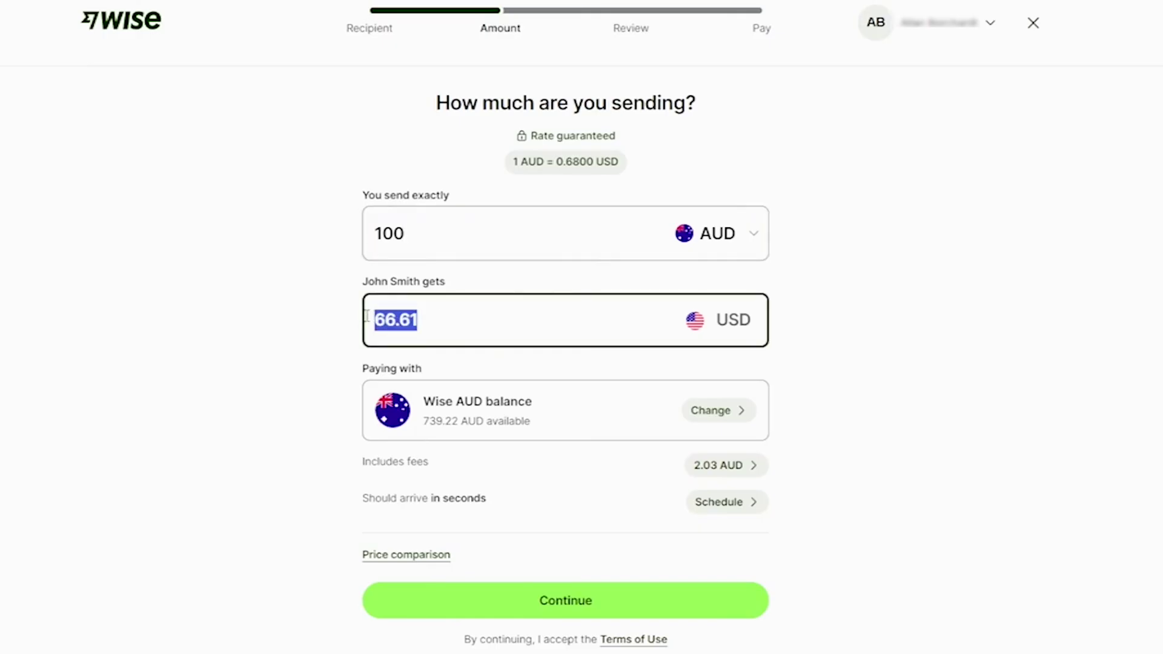
type("100")
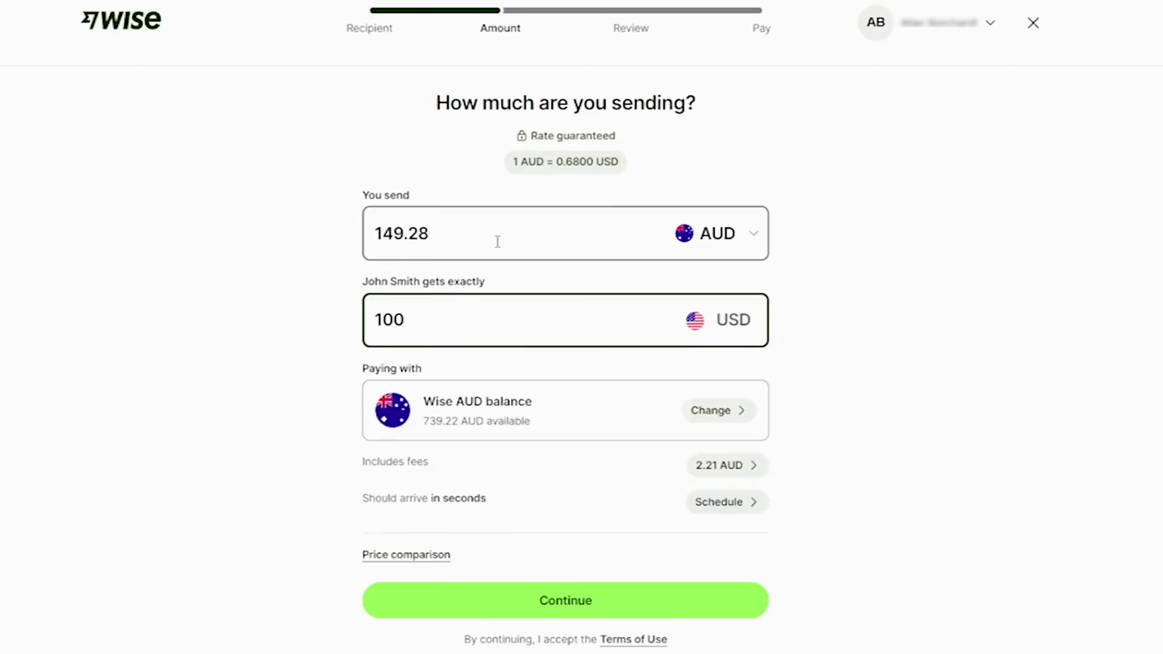
left_click(443, 232)
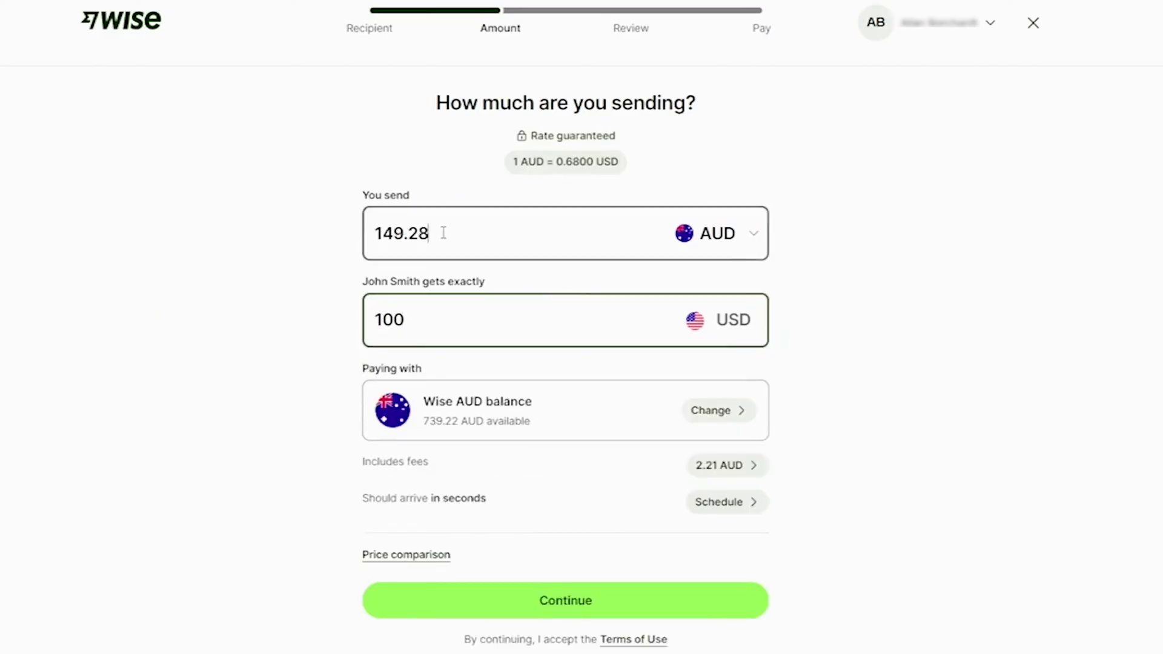
left_click_drag(443, 233, 366, 233)
left_click(289, 232)
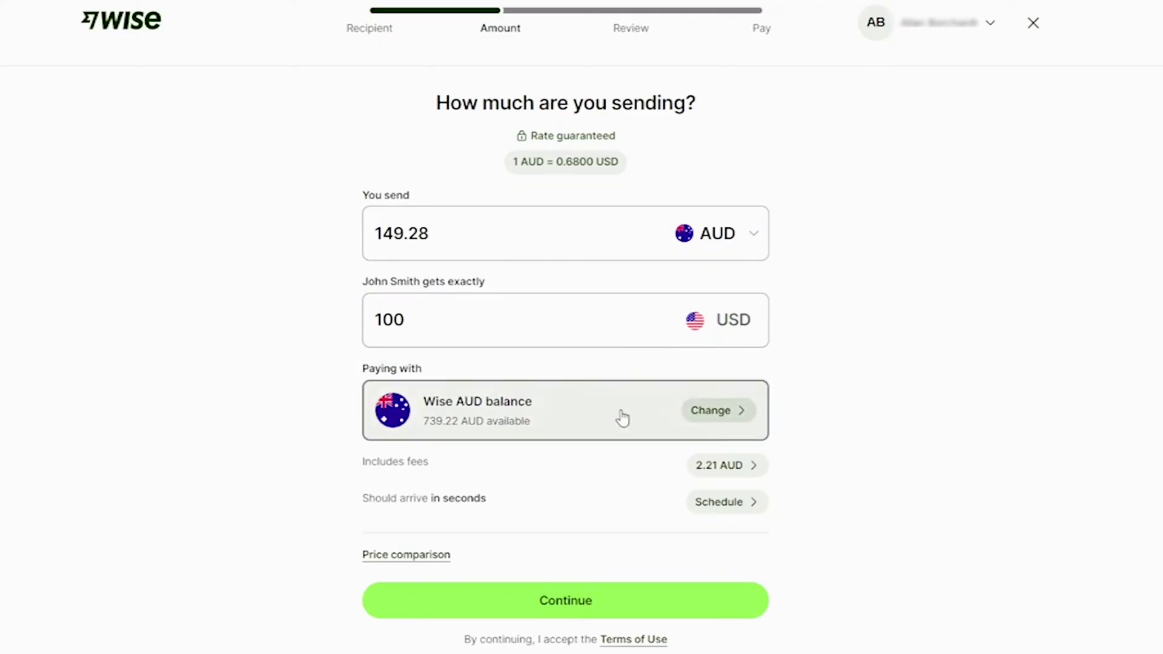
- Switch payment to bank transfer, now 149.70 AUD, and continue to the review
left_click(734, 421)
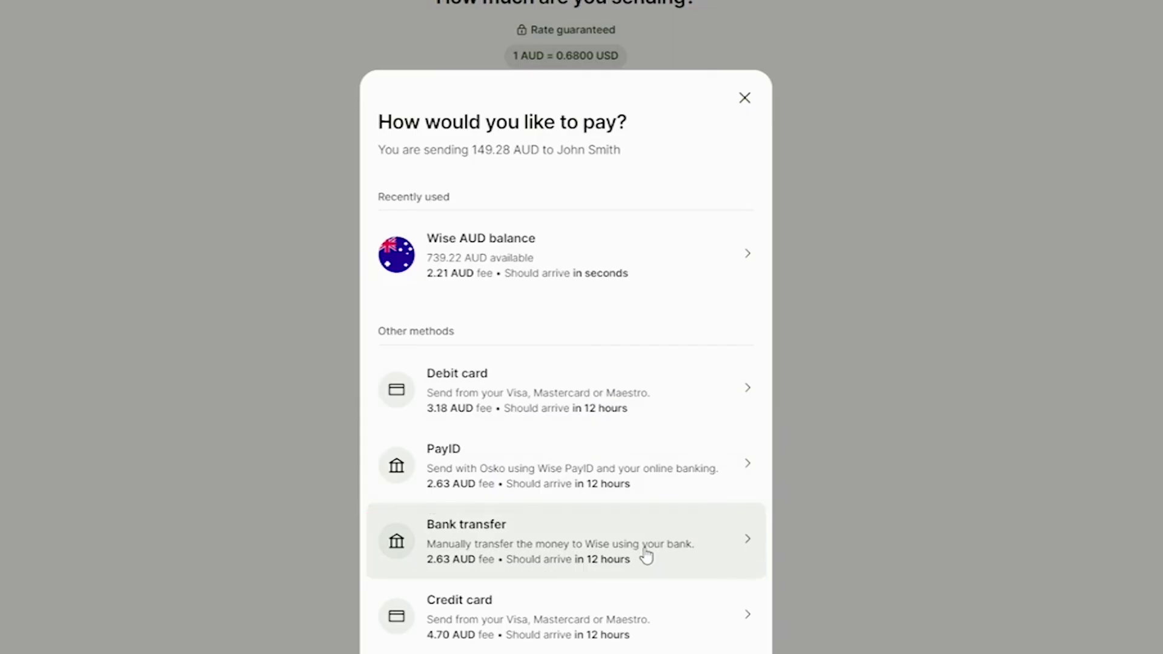
left_click(644, 554)
scroll(688, 456, "up", 2)
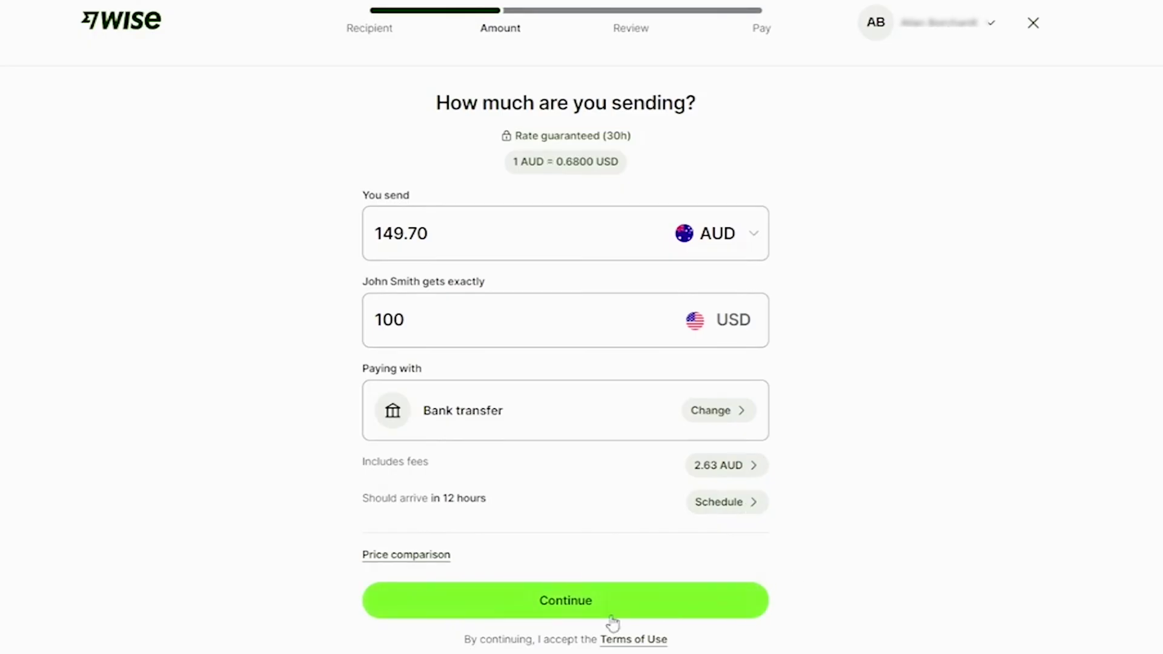
left_click(542, 611)
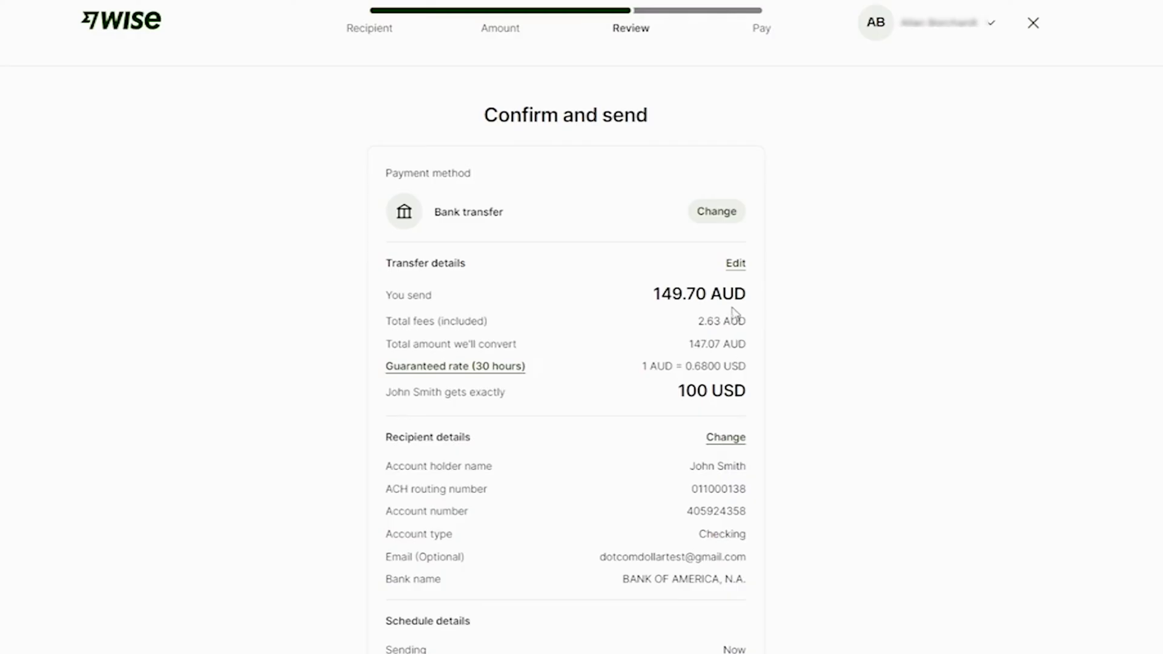
- Revisit the transfer edit screen, return to review, and proceed to payment instructions
left_click(735, 264)
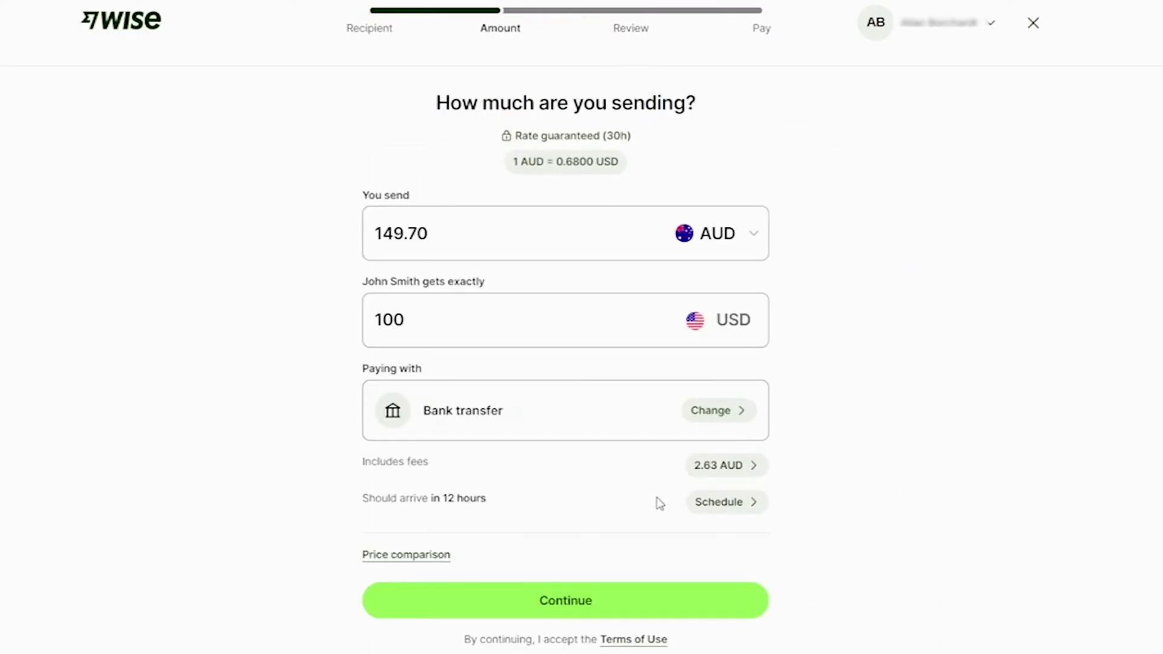
left_click(623, 600)
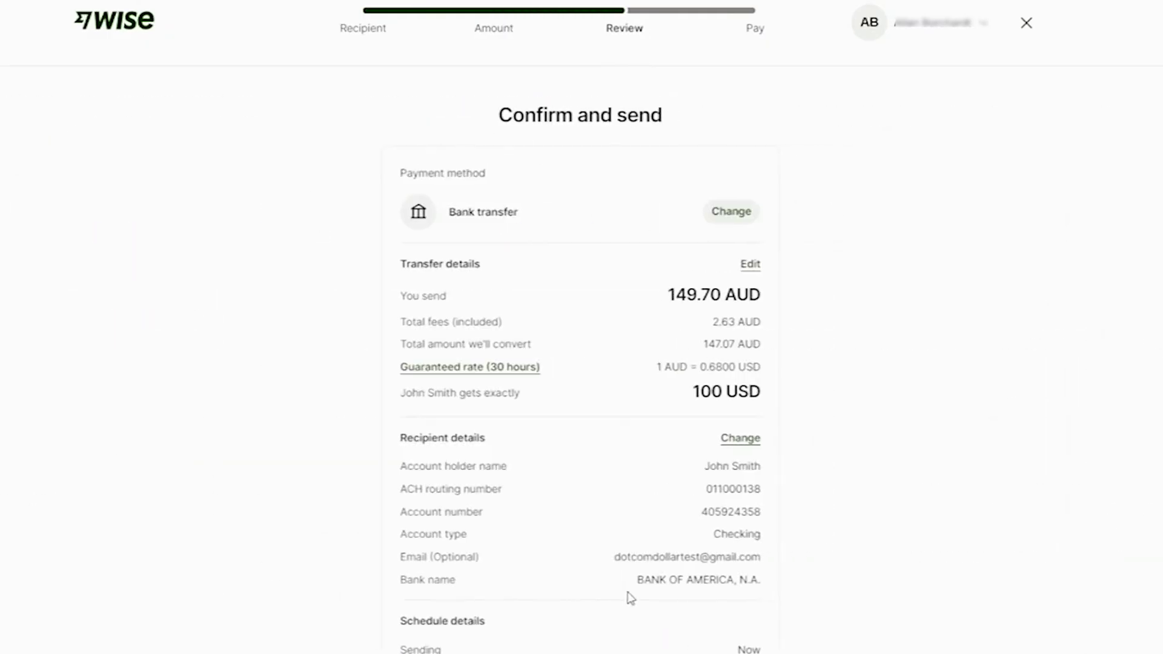
scroll(743, 505, "down", 4)
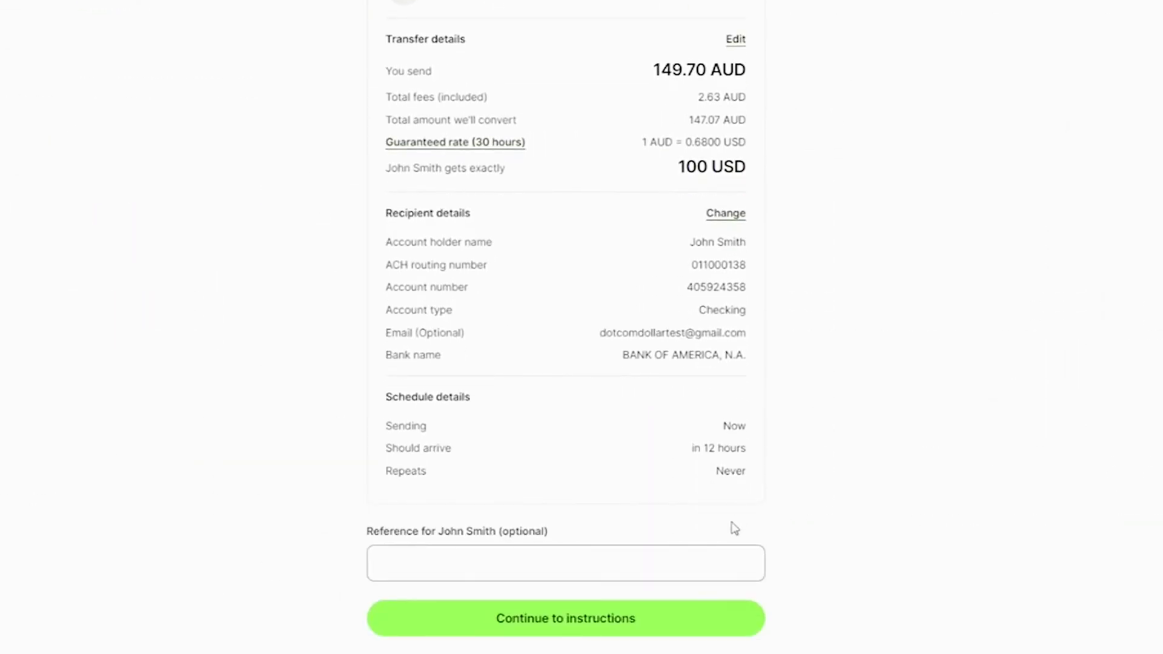
left_click(633, 627)
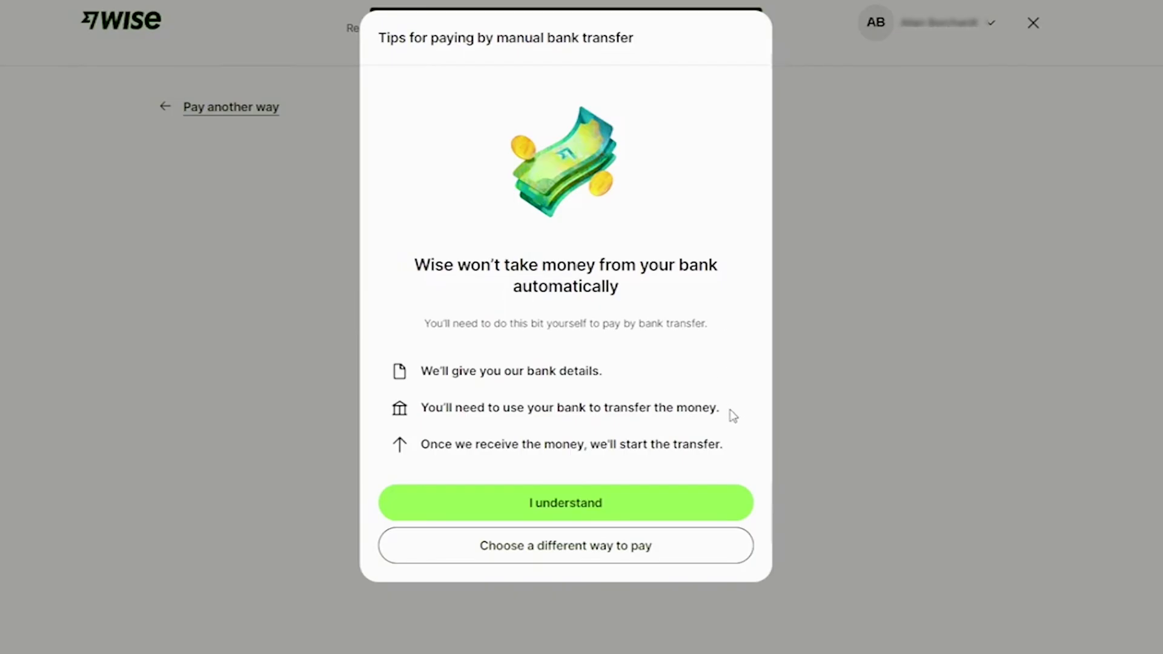
- Acknowledge the tips, confirm paying from your own account, and note the 149.70 AUD amount
left_click(610, 516)
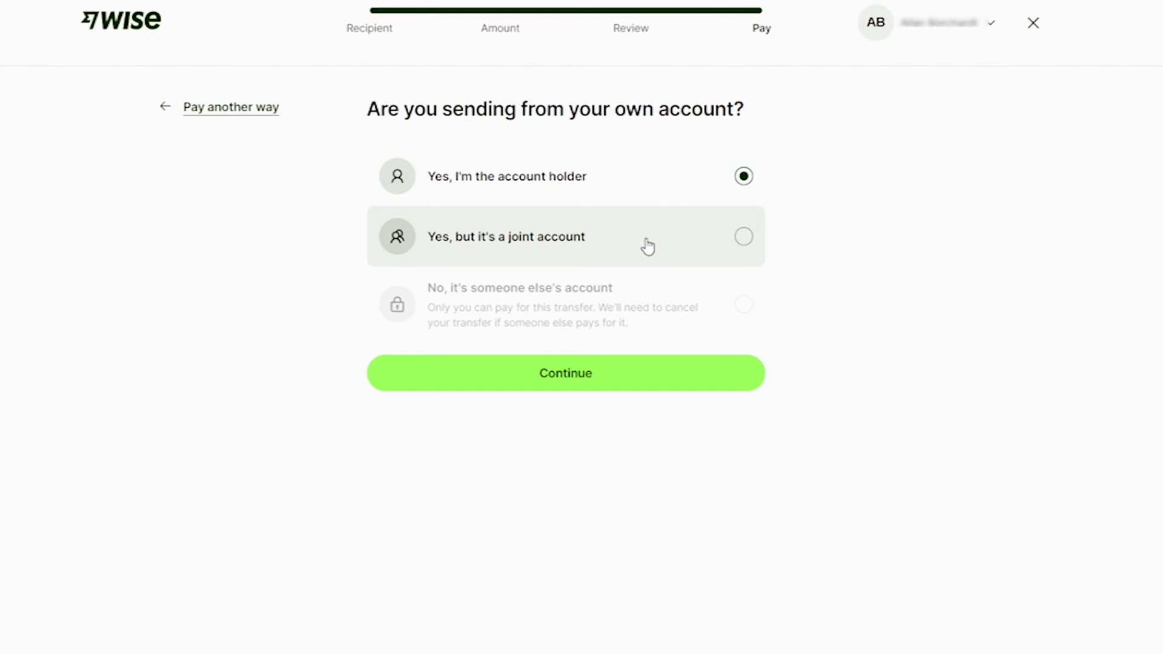
left_click(594, 380)
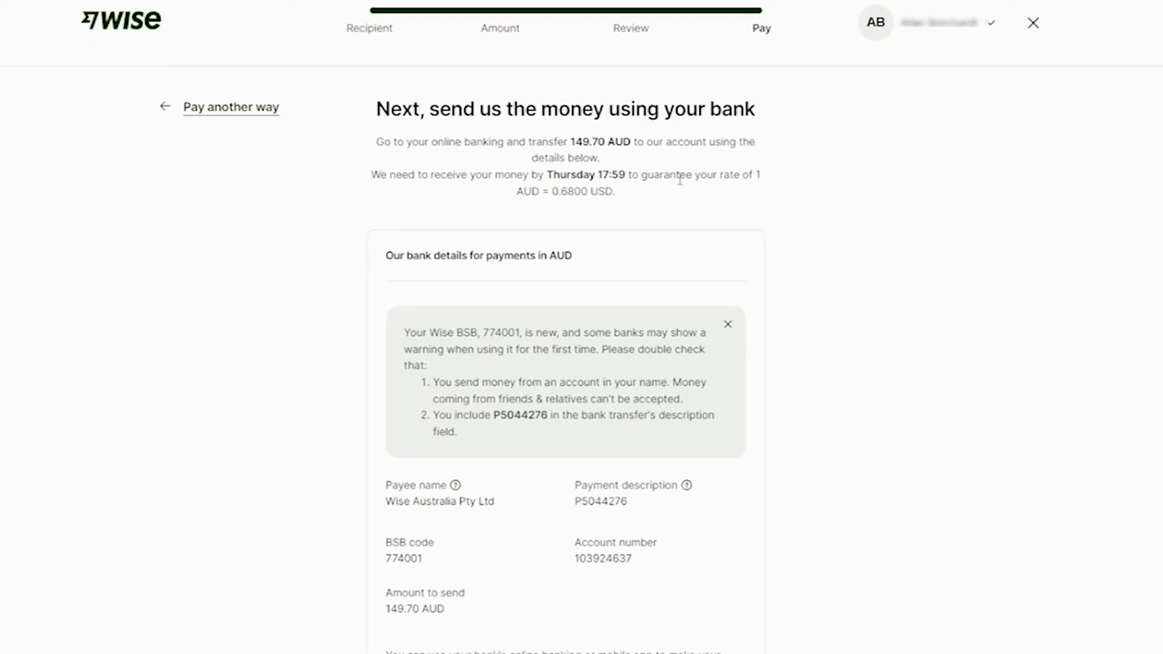
left_click_drag(572, 141, 608, 142)
- Review the Thursday 17:59 deadline, 0.6800 rate and required payment reference
left_click_drag(546, 174, 626, 169)
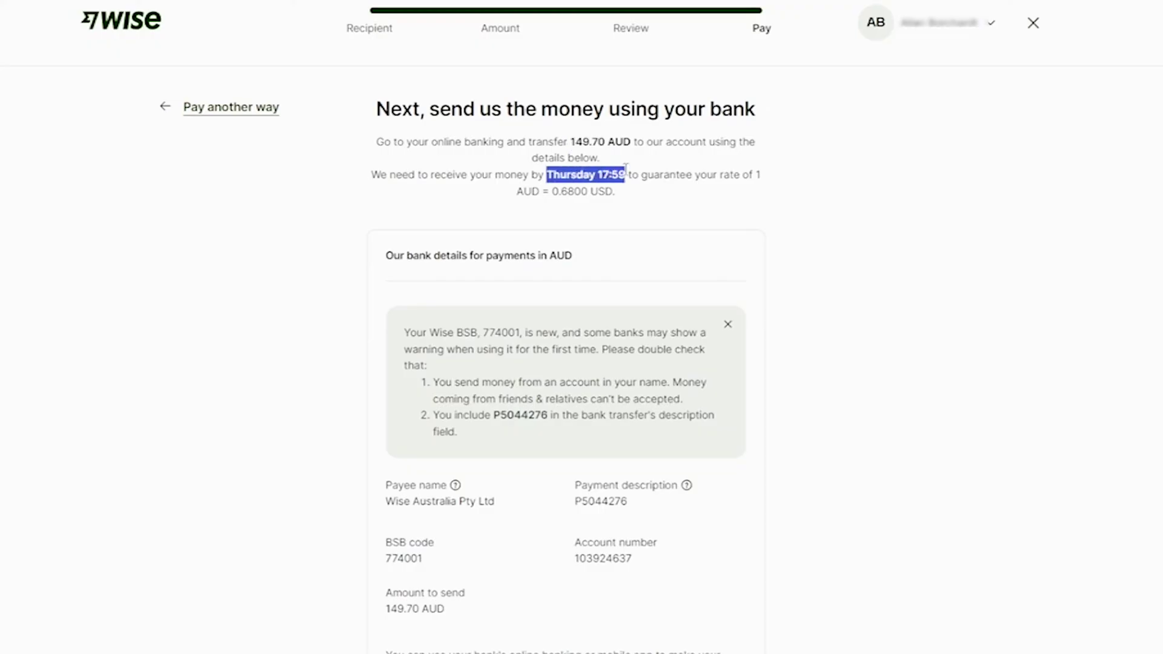
left_click(610, 194)
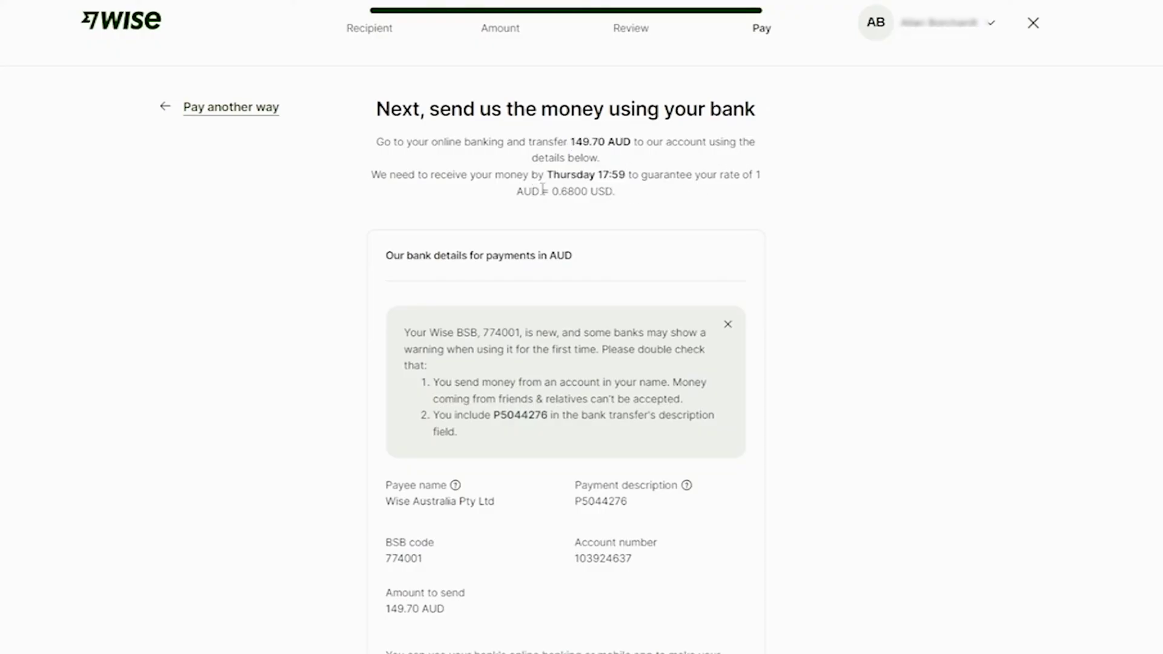
left_click_drag(553, 192, 588, 192)
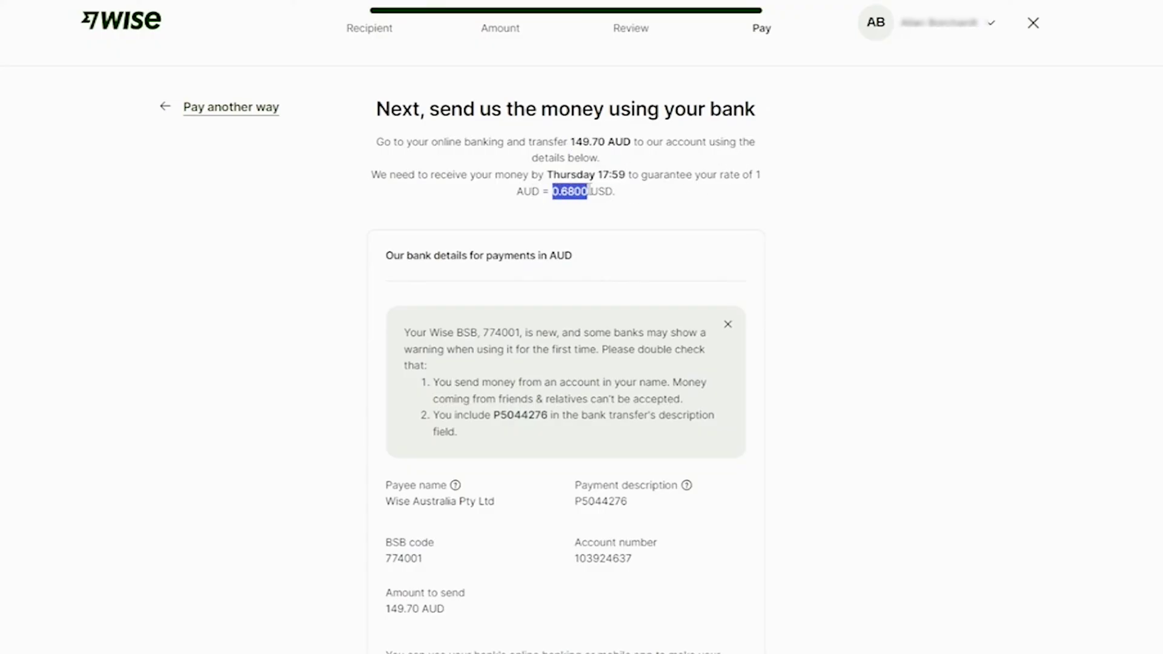
left_click(645, 170)
left_click_drag(494, 417, 550, 417)
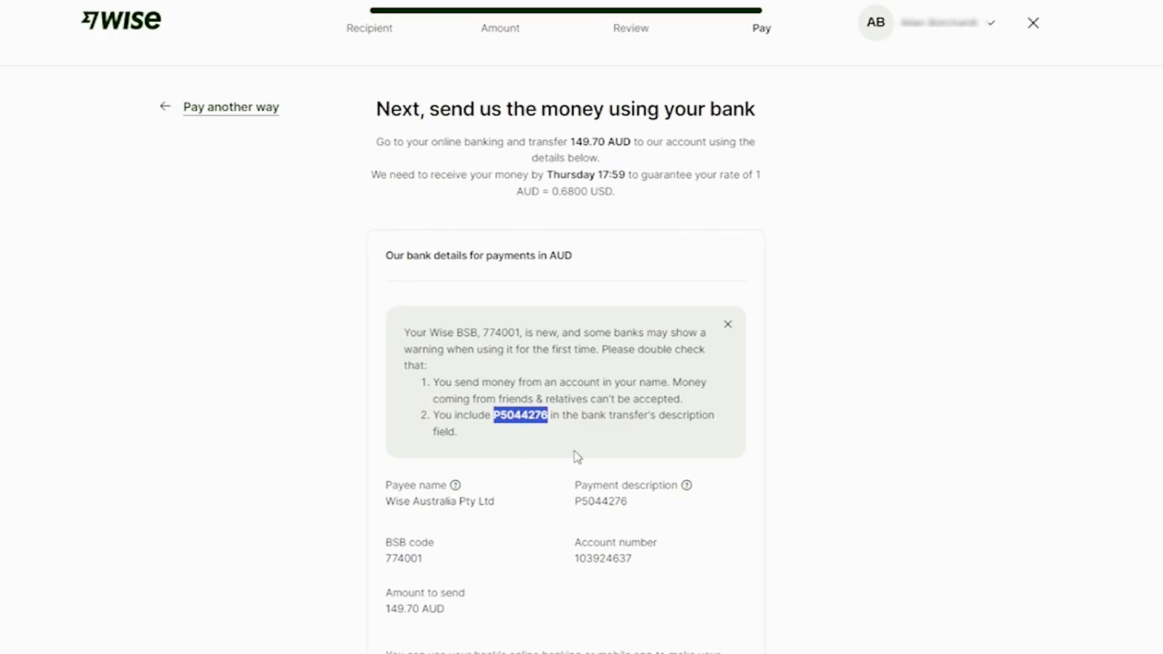
left_click(713, 536)
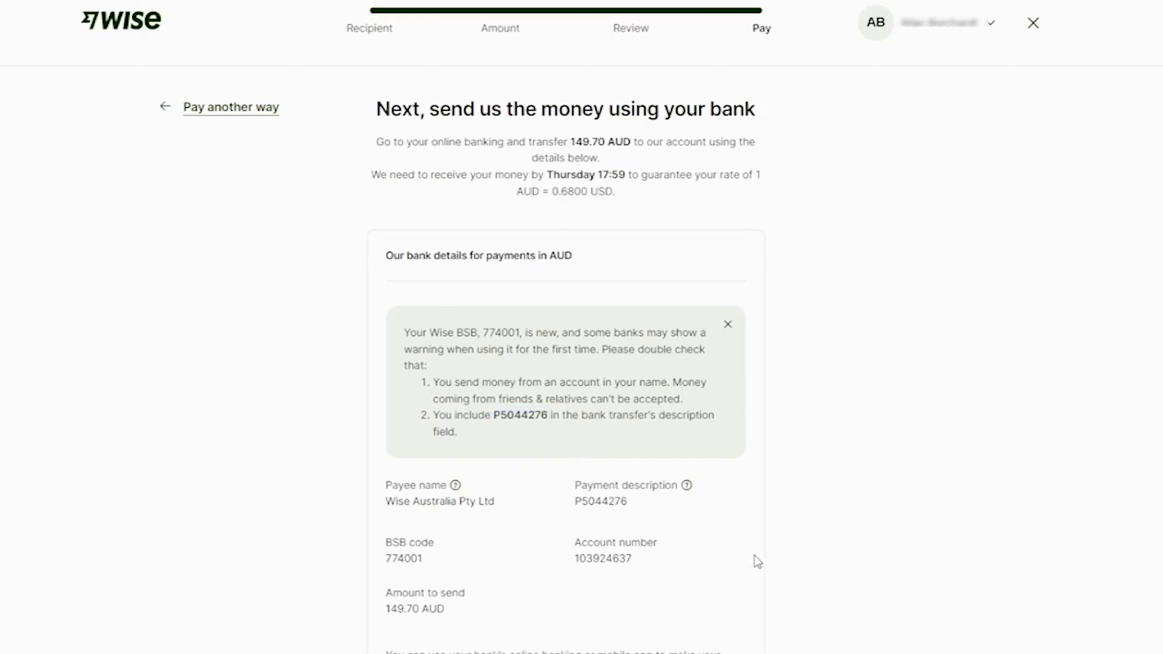
- Pick National Australia Bank as the paying bank and mark the transfer as paid
scroll(726, 606, "down", 3)
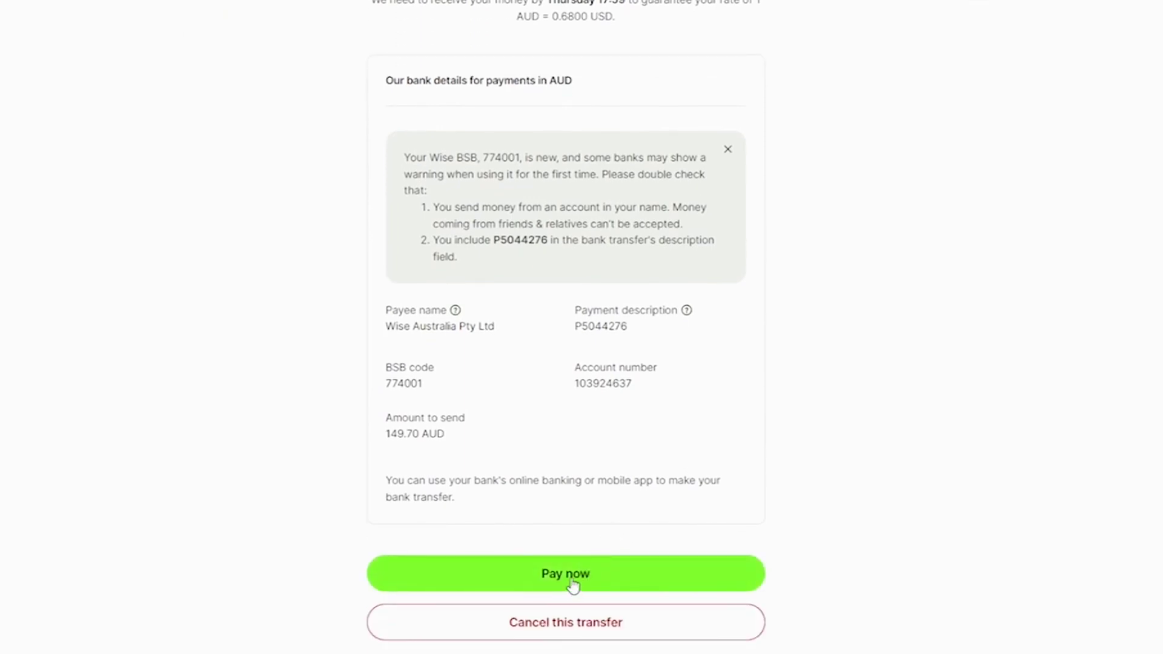
left_click(571, 581)
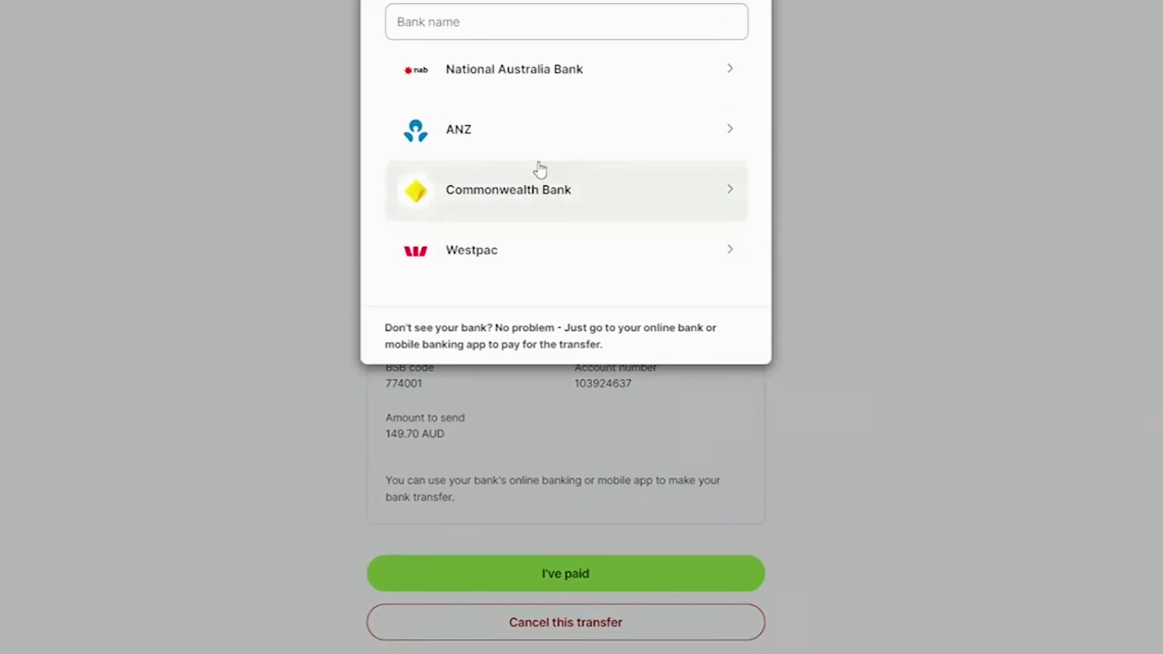
left_click(512, 84)
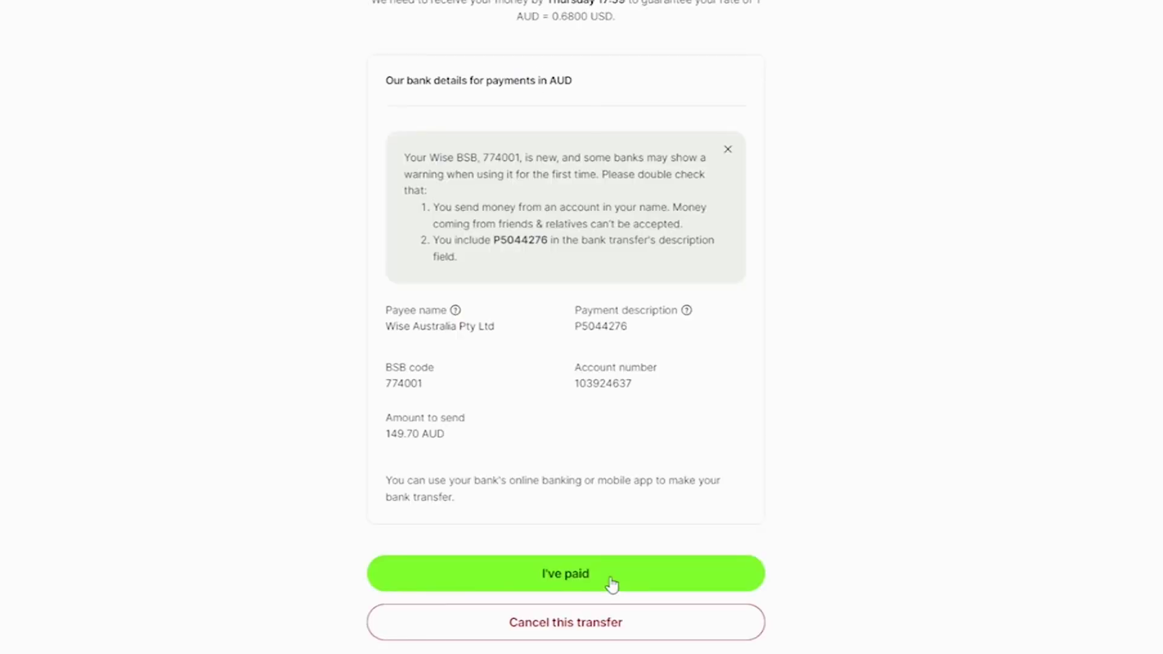
left_click(612, 583)
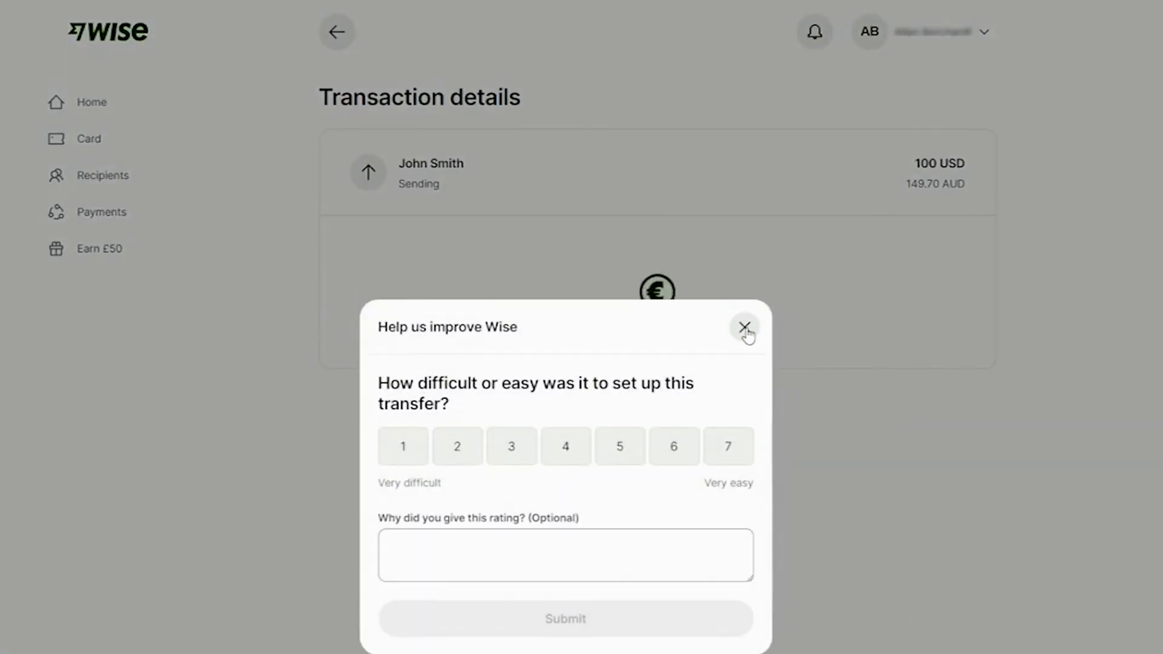
- View the progress timeline, then reopen the 100 USD transfer's details from Home
left_click(745, 325)
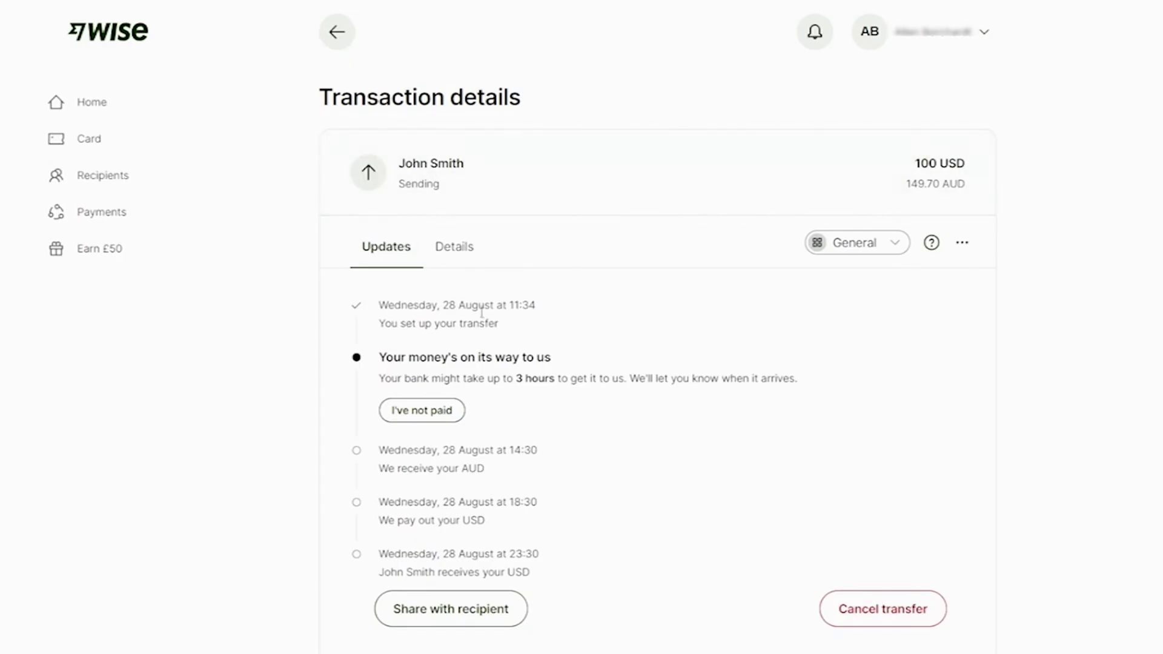
left_click(336, 31)
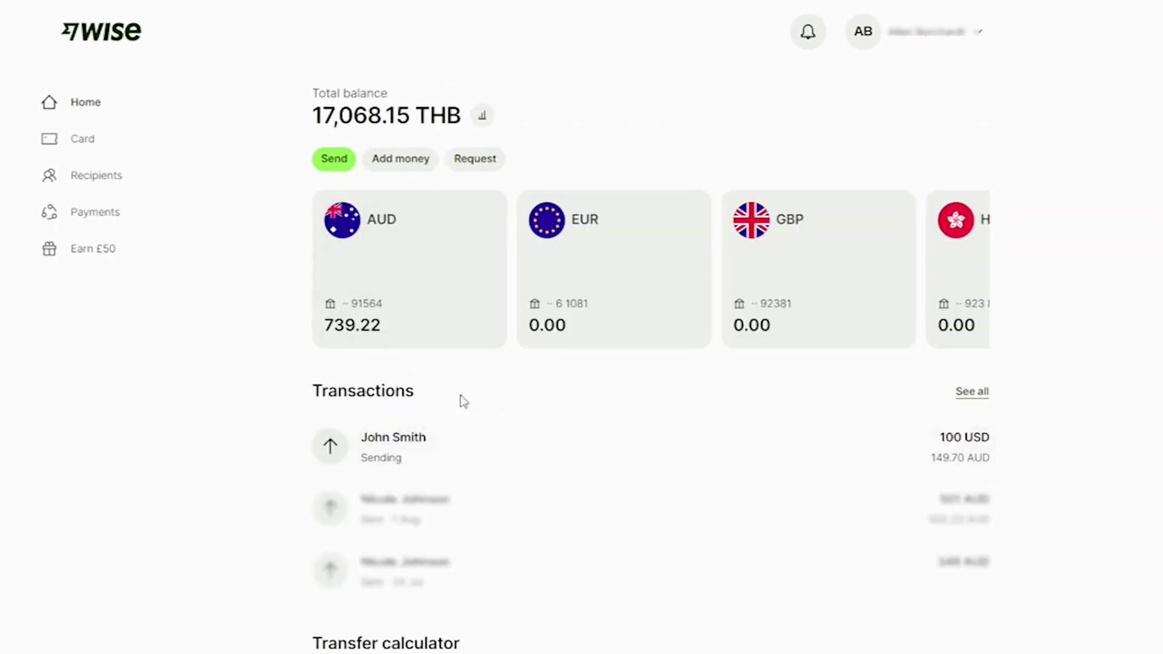
left_click(523, 454)
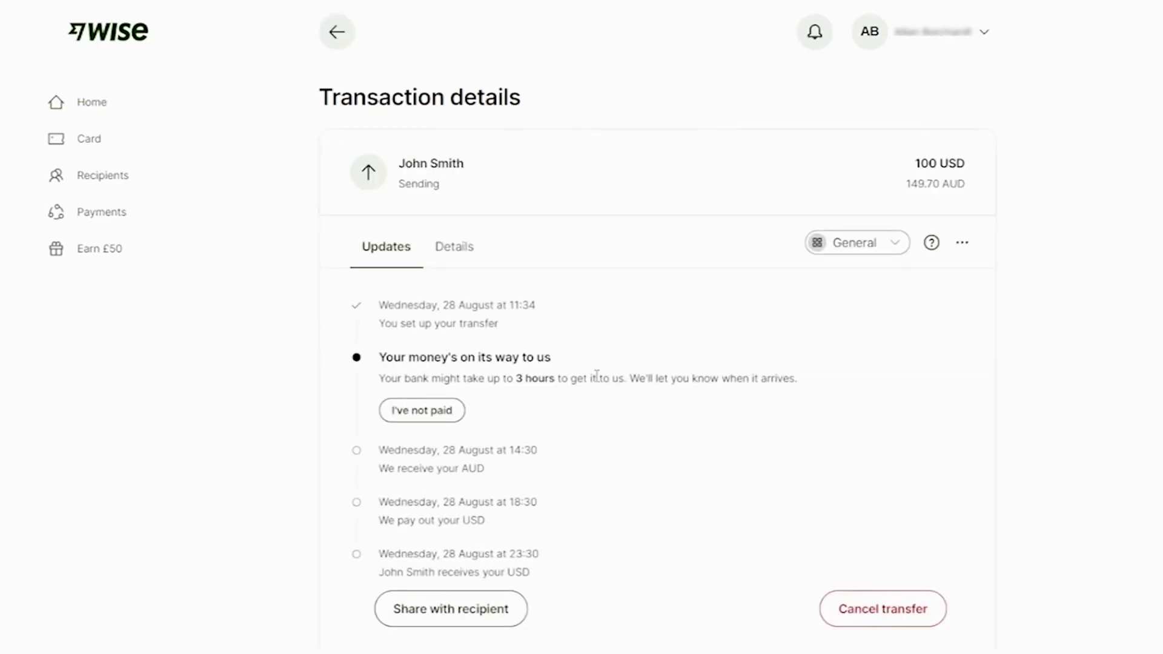
- Cancel the pending 100 USD transfer and confirm the cancellation
left_click(915, 619)
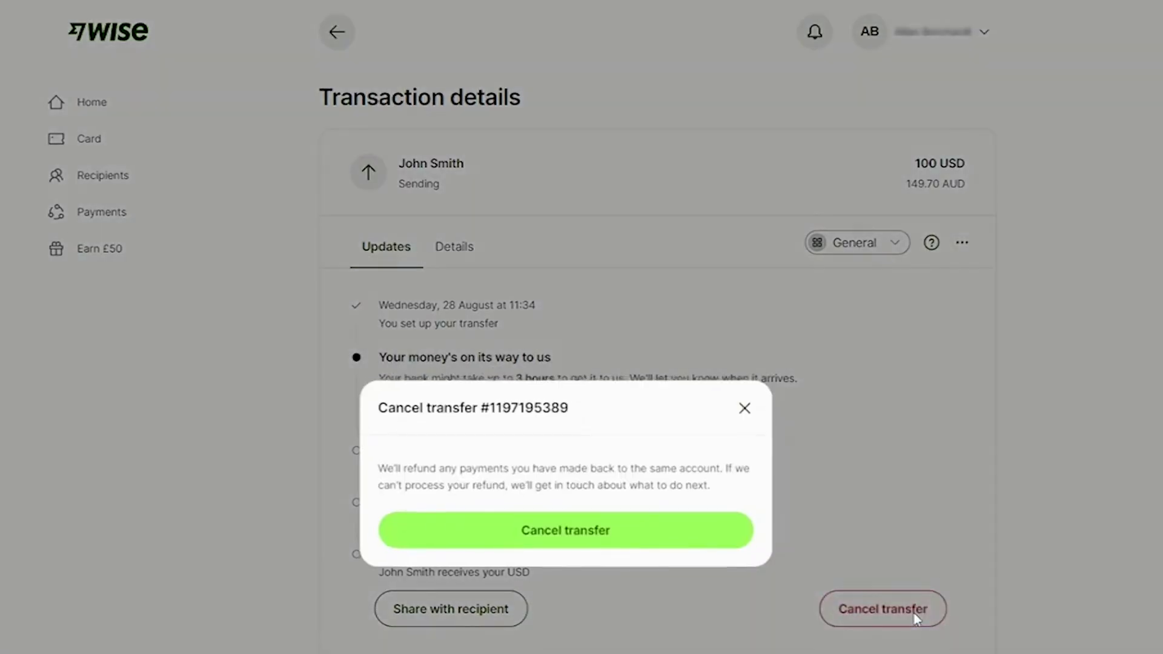
left_click(609, 536)
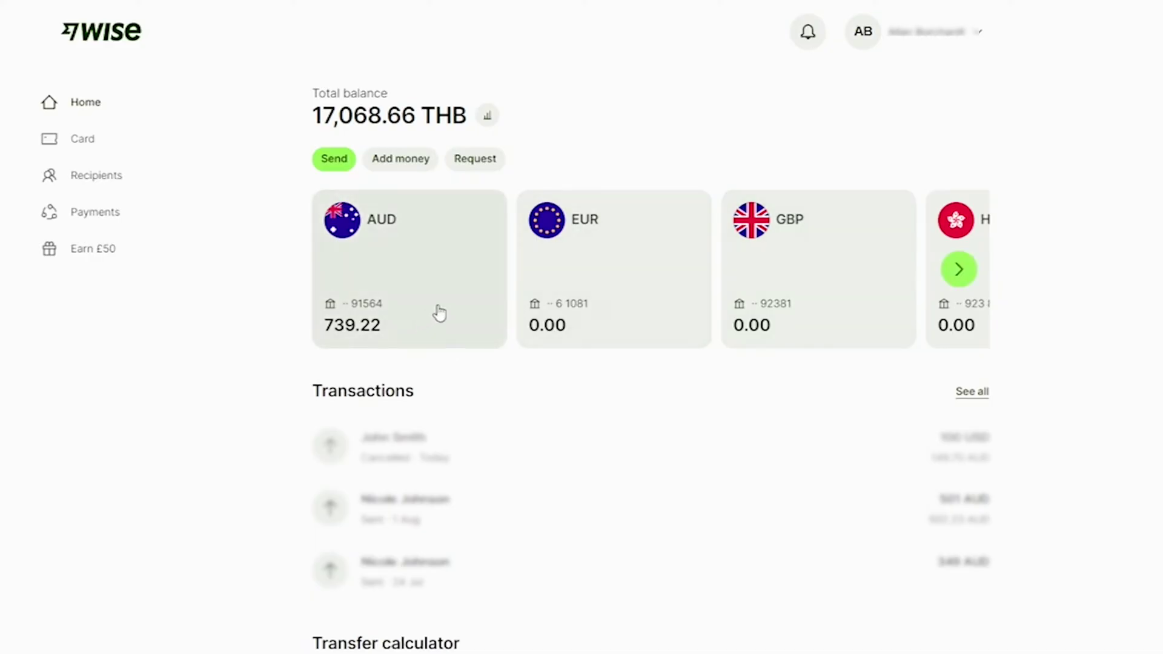
- Page to the end of the currency balances and choose to open a new balance
left_click(958, 271)
left_click(958, 270)
left_click(958, 271)
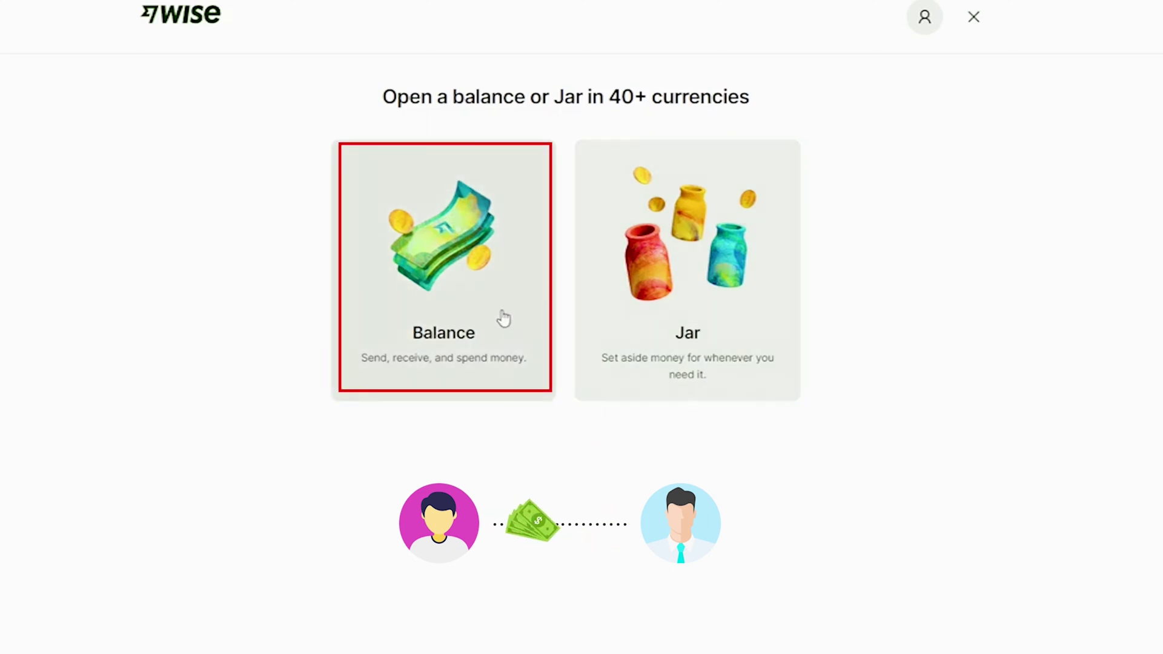
left_click(459, 342)
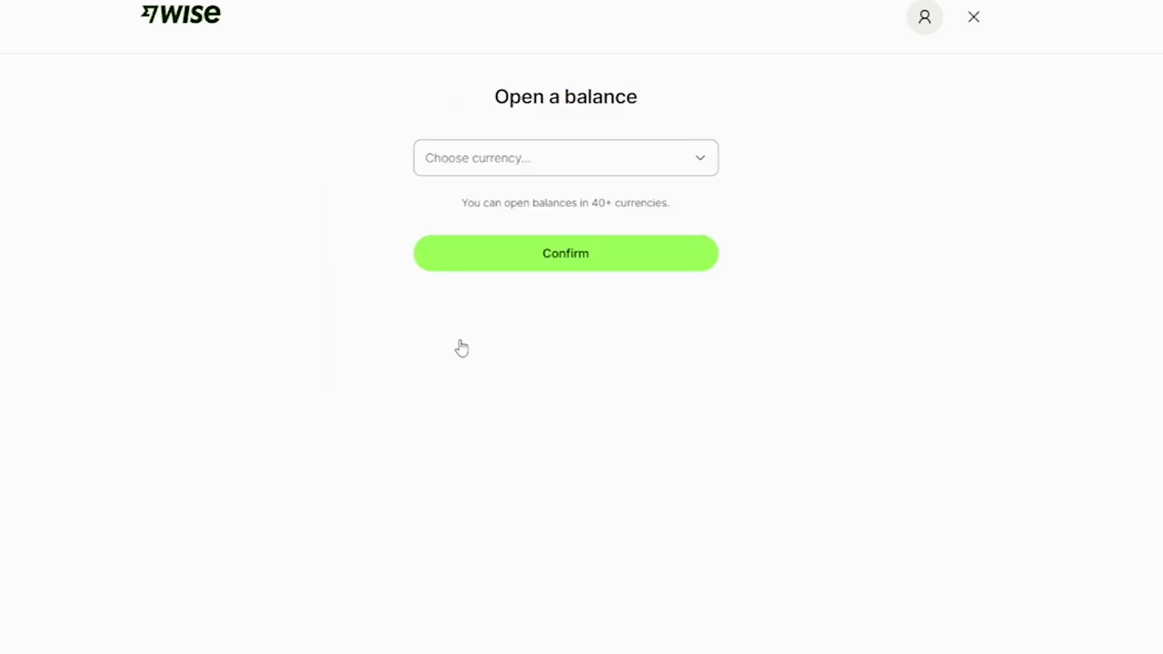
- Pick Canadian dollar from the currency list and confirm the new CAD balance
left_click(566, 172)
scroll(579, 317, "down", 3)
scroll(579, 317, "up", 3)
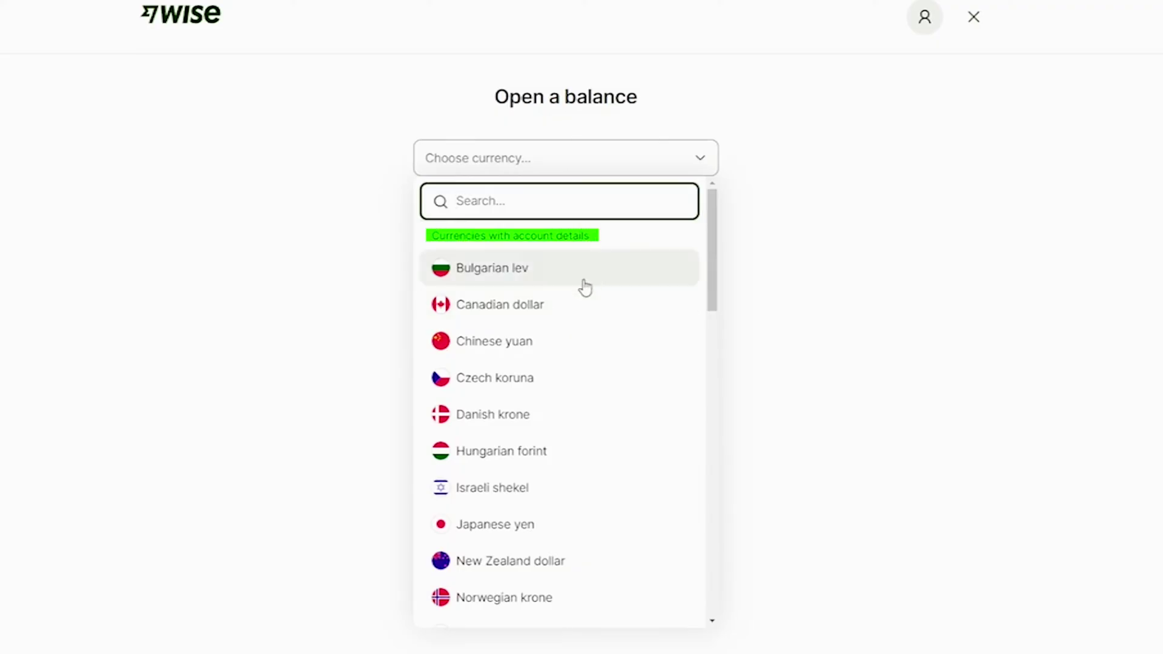
scroll(545, 387, "down", 3)
scroll(545, 394, "down", 5)
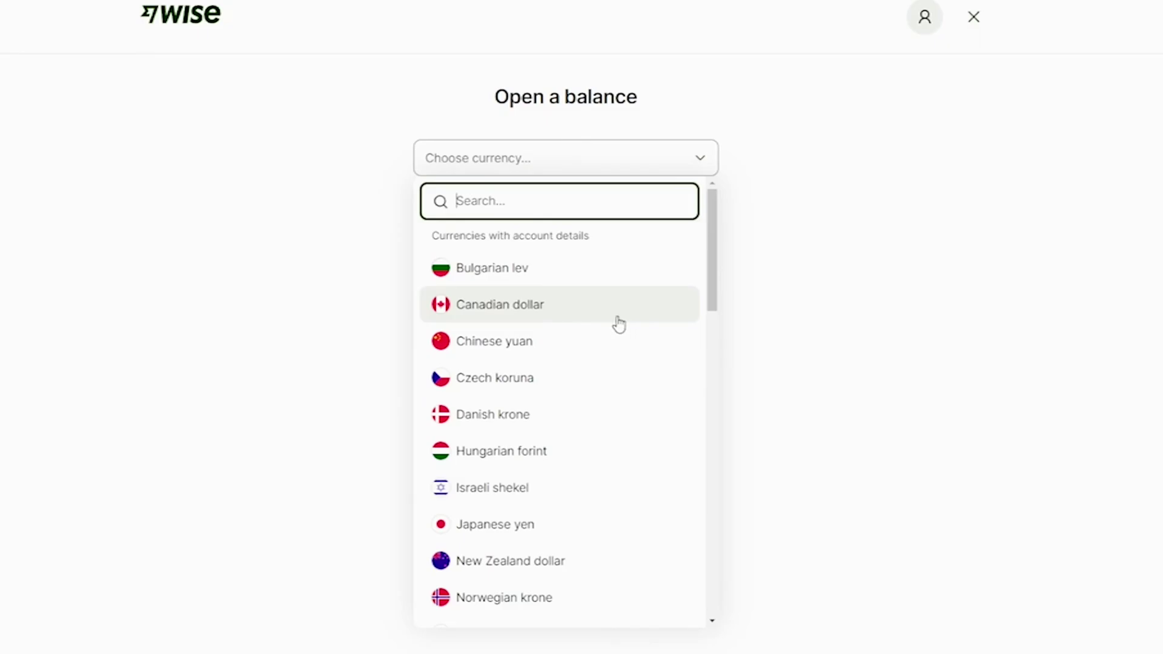
left_click(554, 312)
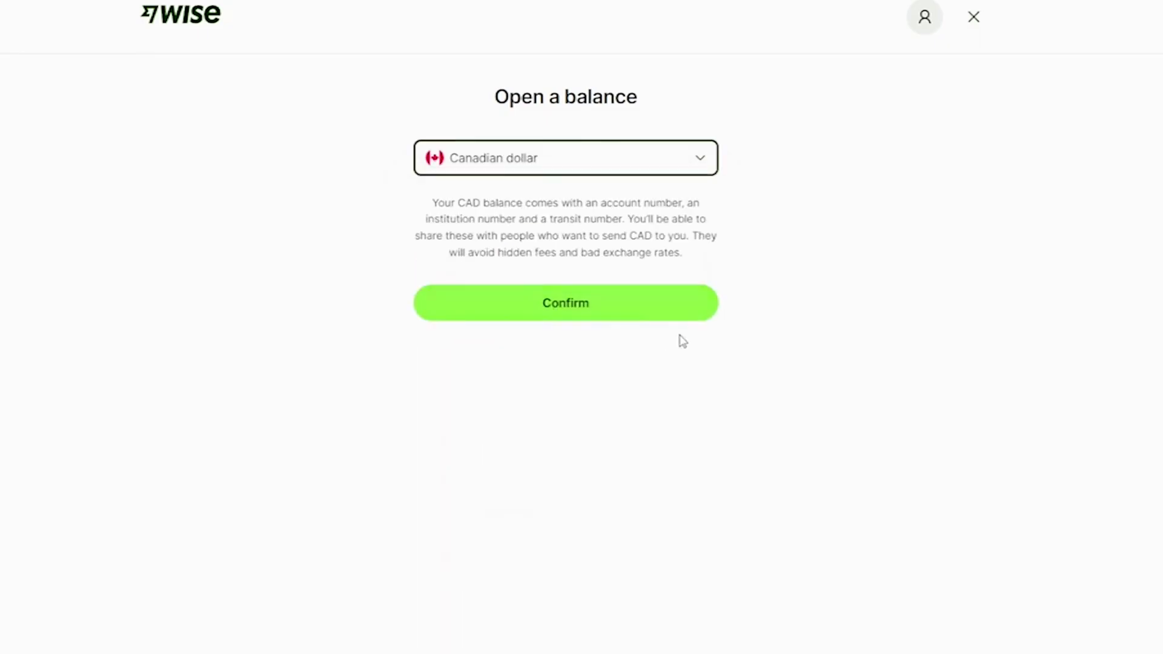
left_click(604, 305)
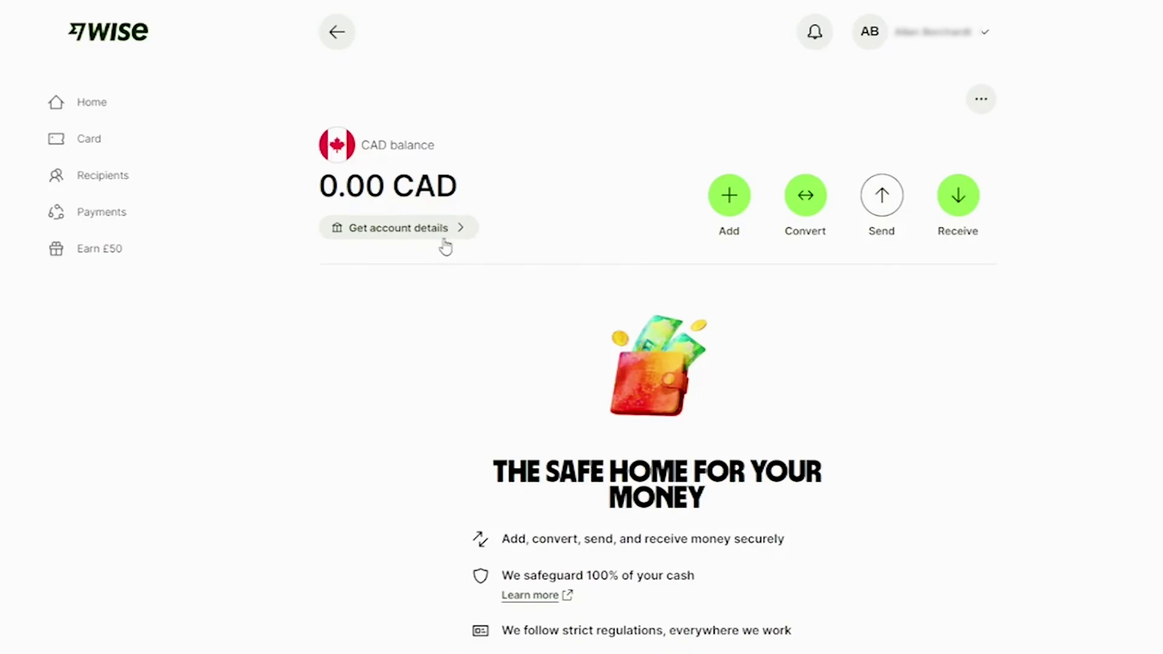
- Review the CAD account's Local and Global · Swift receiving details, then reopen the CAD balance from Home
left_click(446, 240)
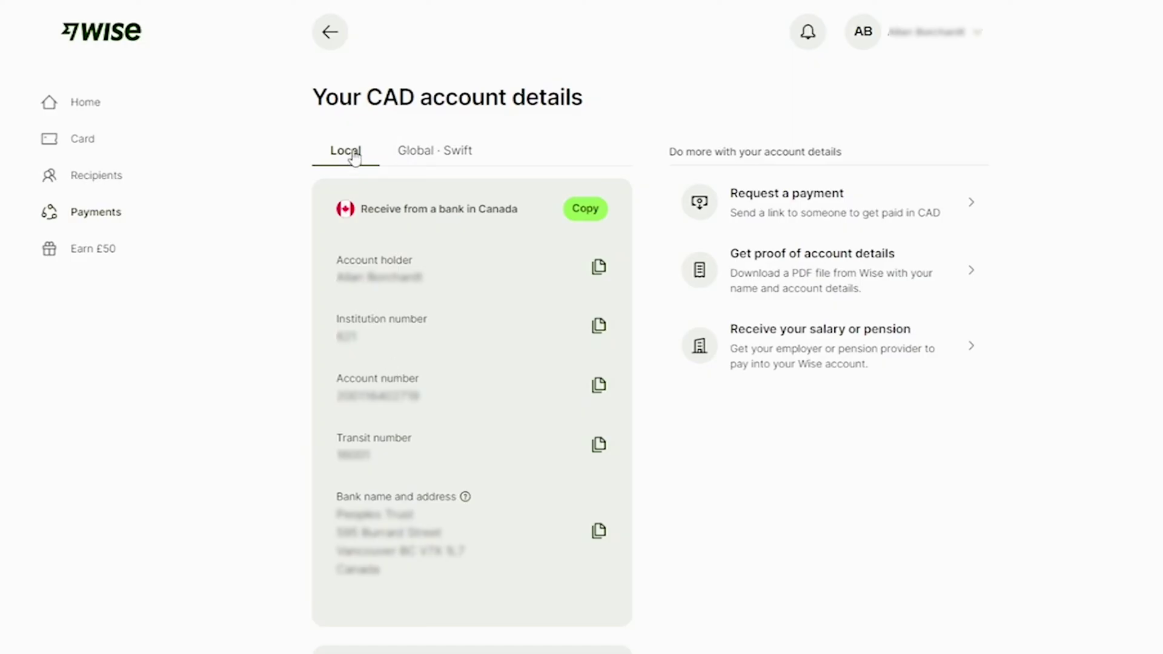
left_click(420, 158)
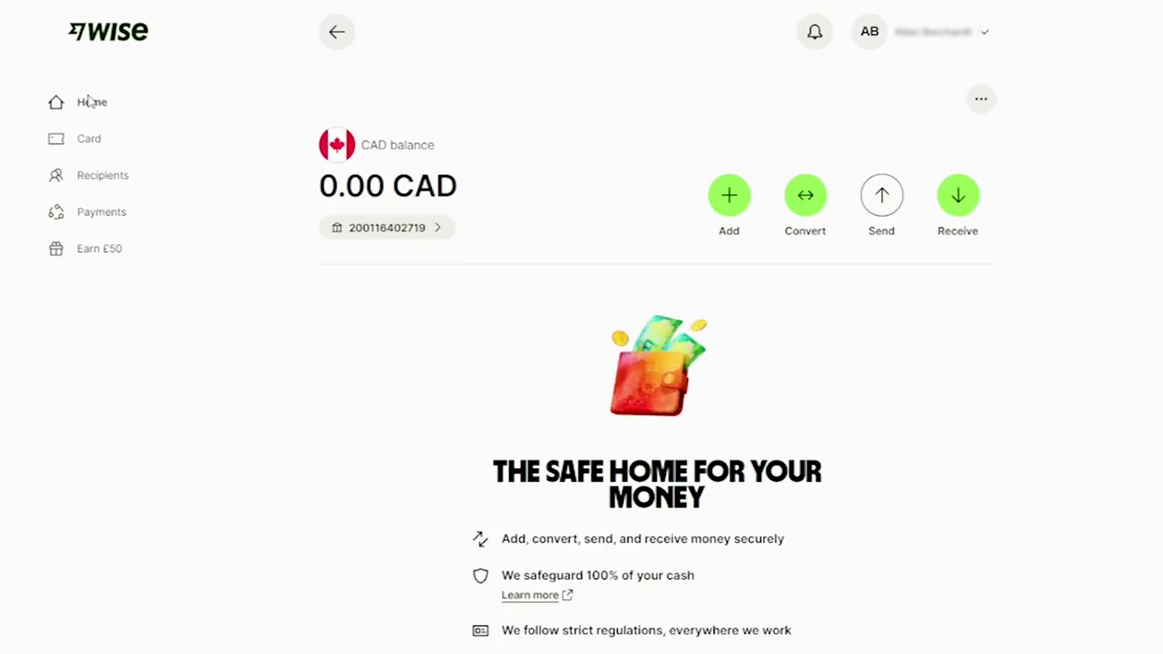
left_click(89, 101)
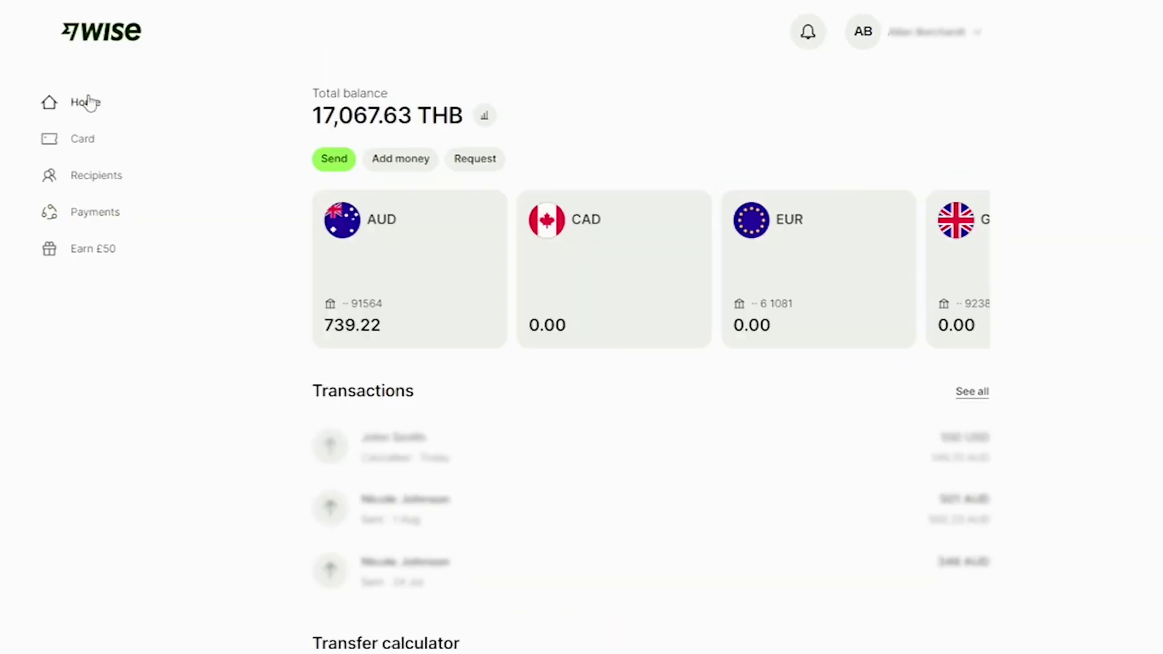
left_click(612, 275)
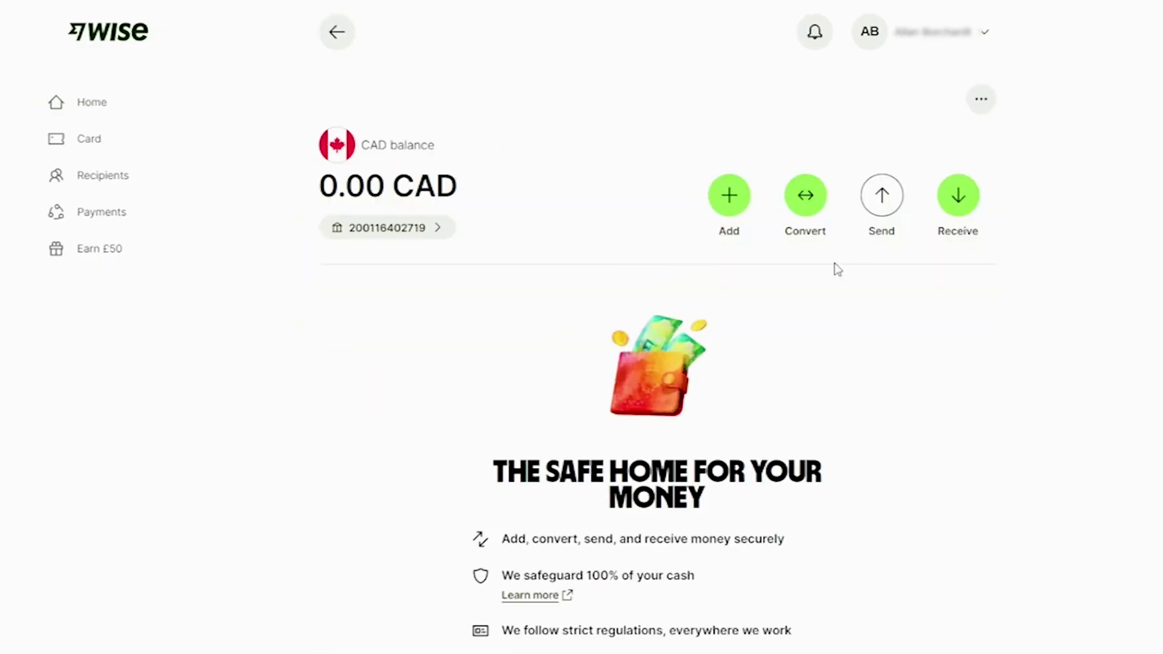
- Start adding 10 CAD to the CAD balance, paid by domestic wire transfer
left_click(730, 206)
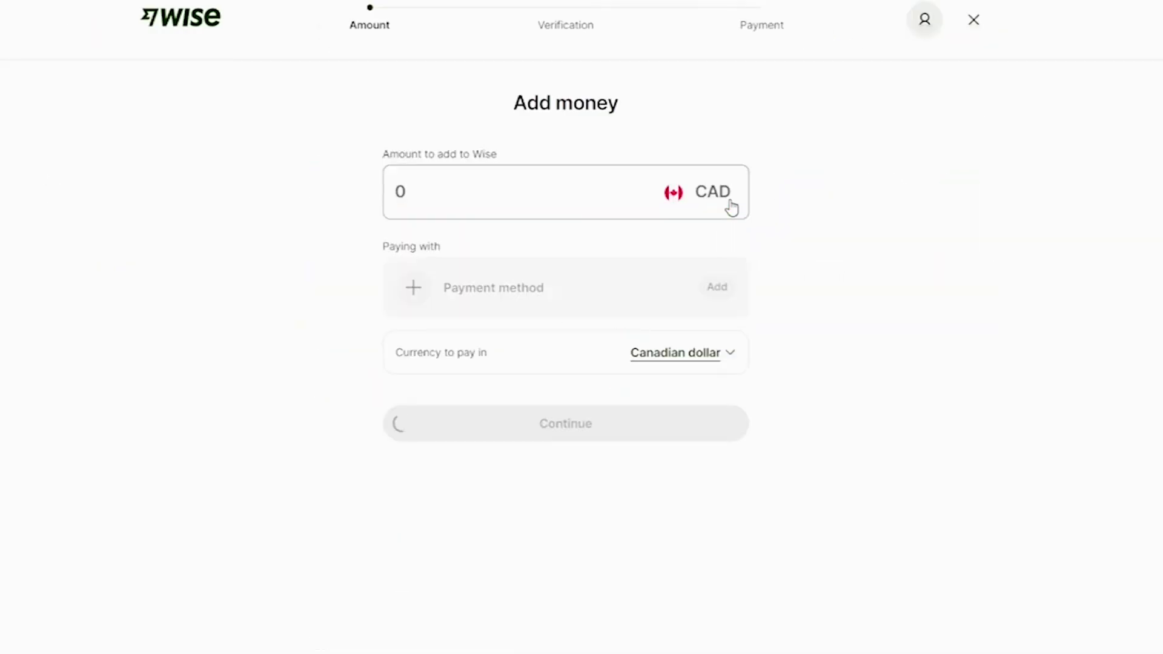
left_click(439, 189)
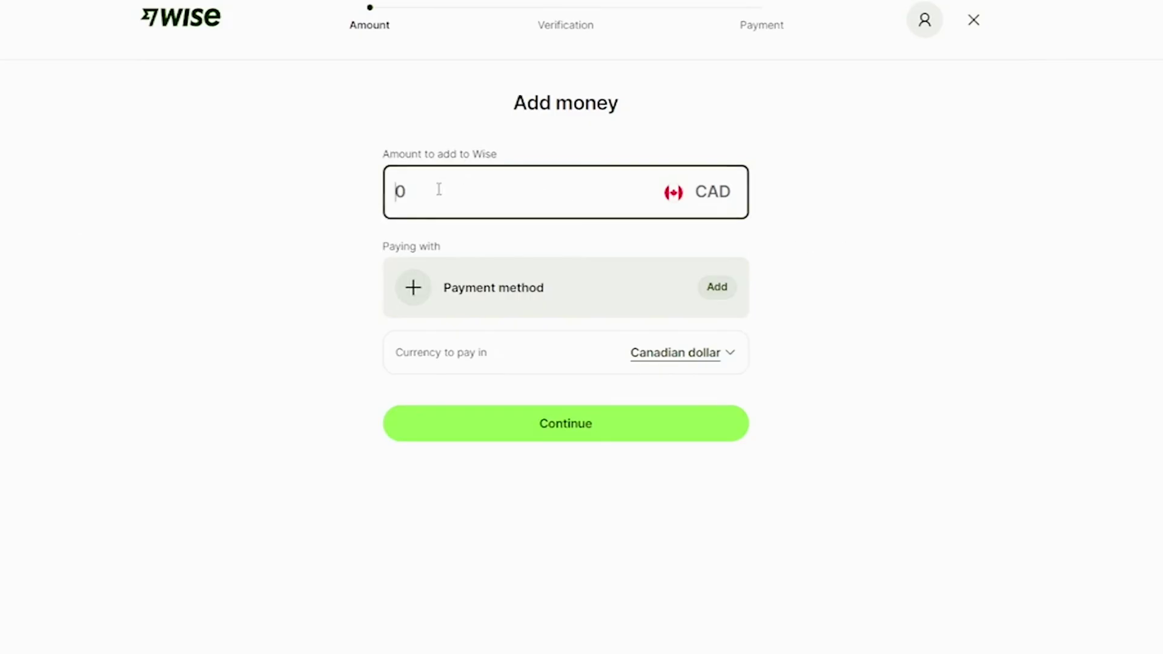
type("10")
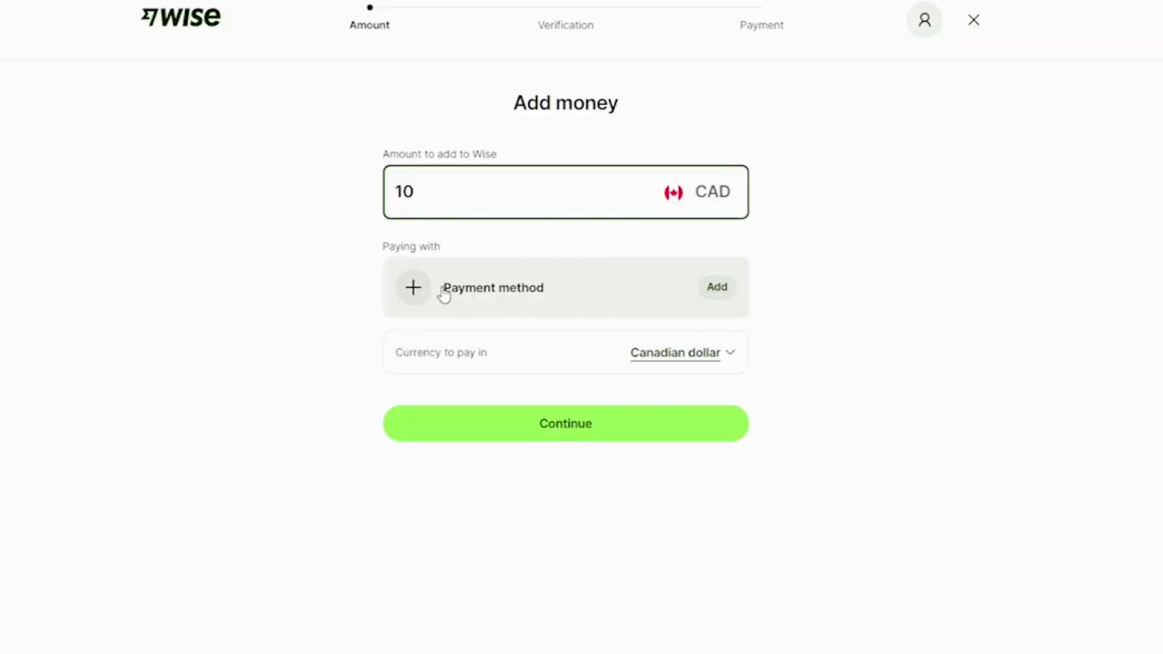
left_click(444, 295)
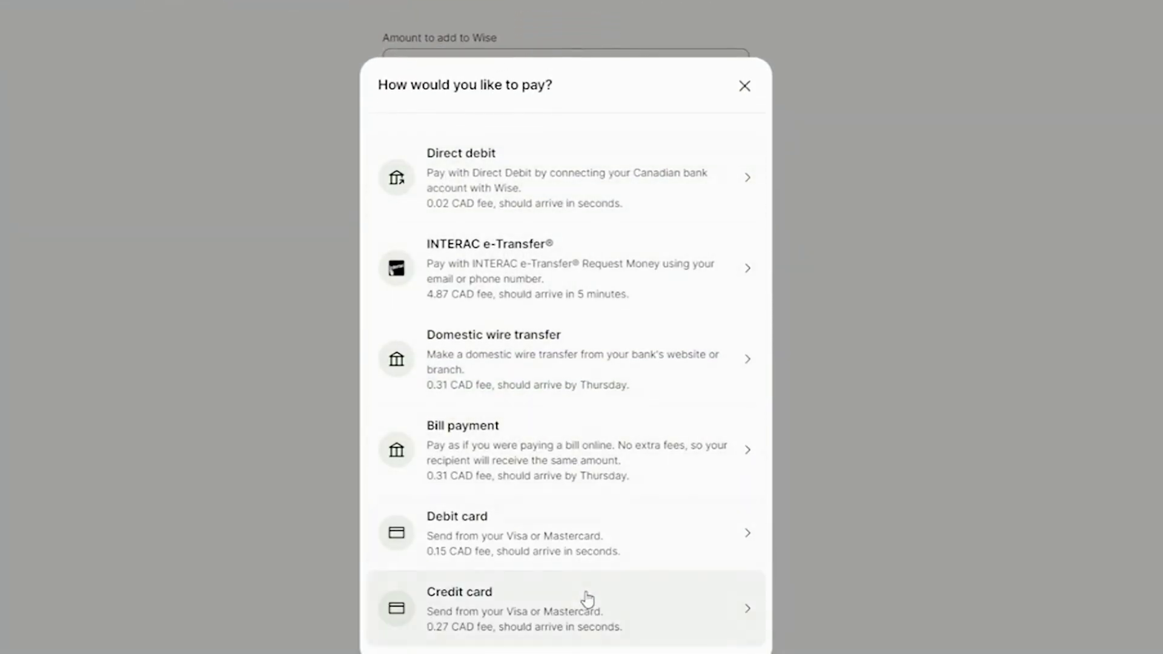
left_click(591, 380)
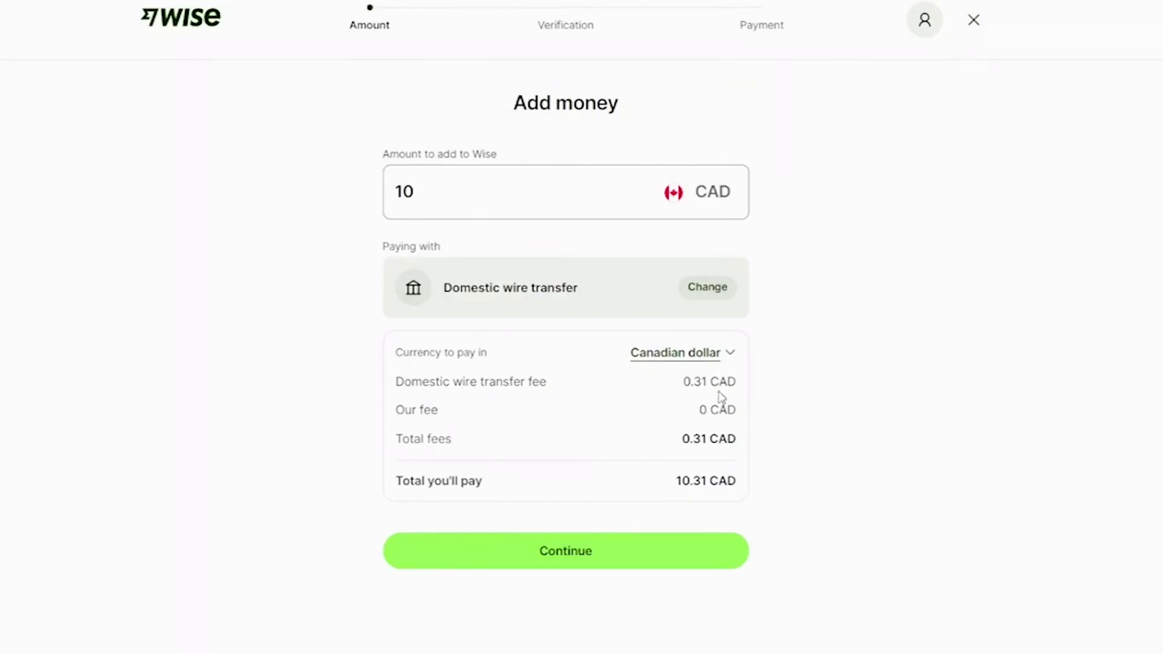
- Accept the bank transfer guidance, confirm an individual account and view Wise's CAD bank details (10.31 CAD)
left_click(609, 553)
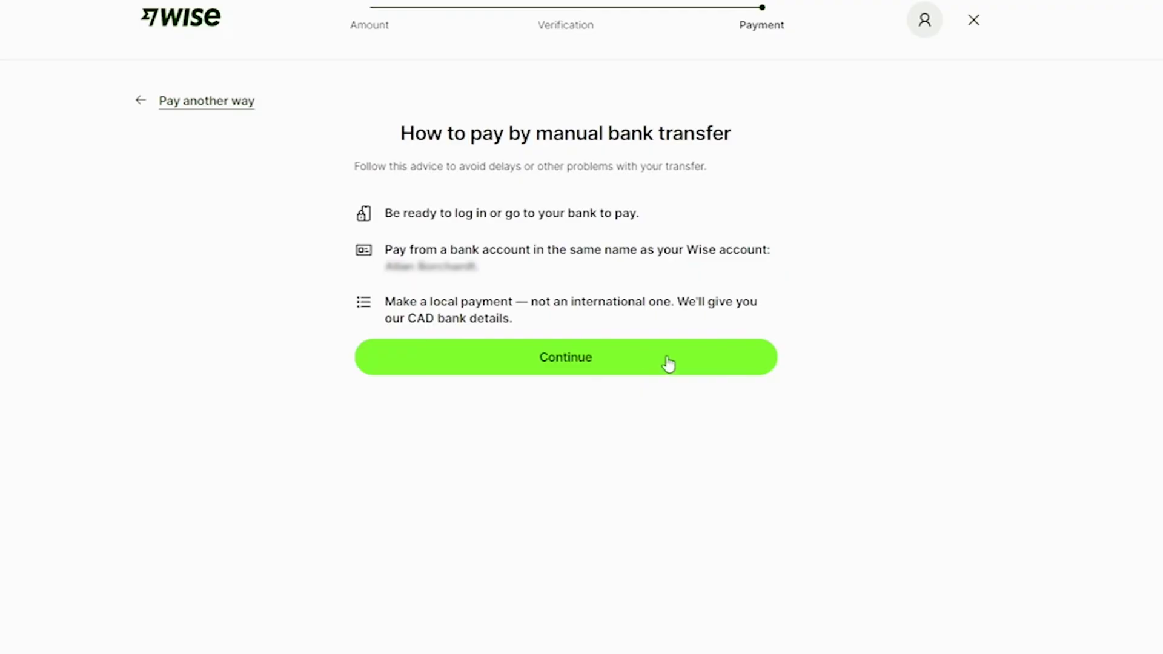
left_click(667, 362)
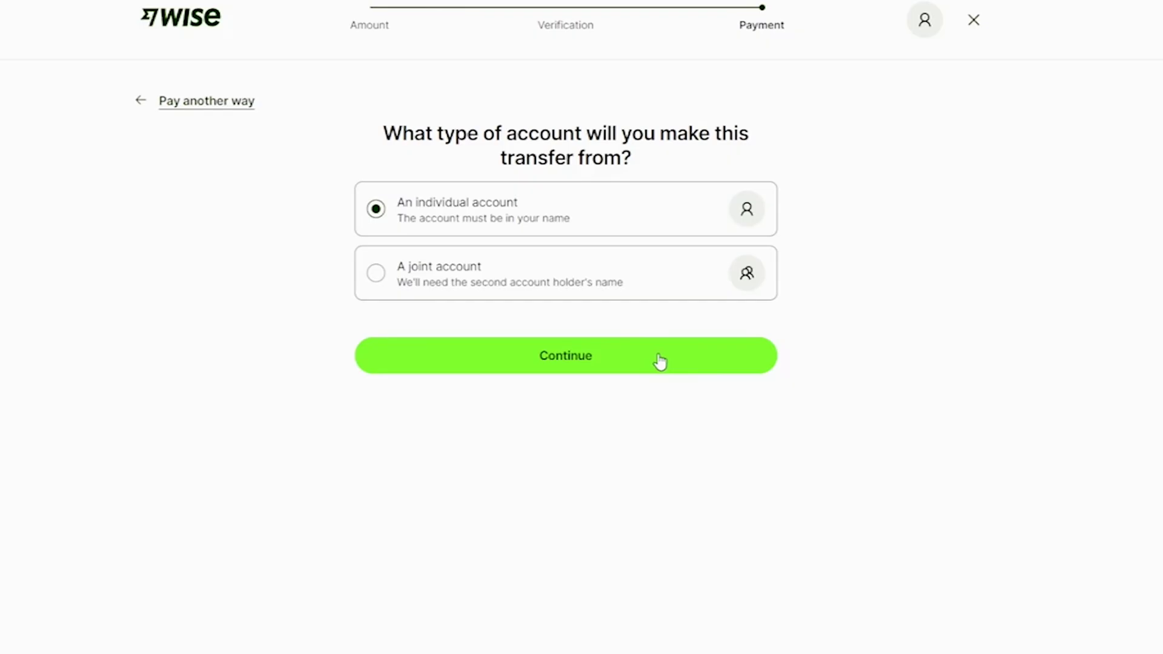
left_click(660, 362)
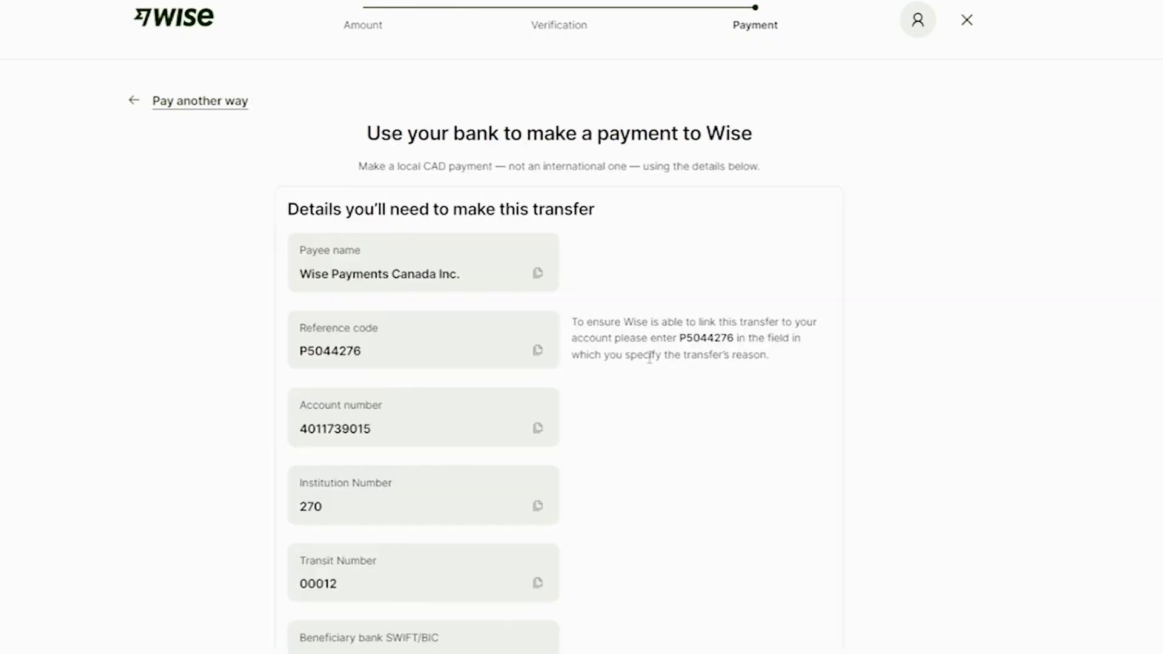
scroll(519, 454, "down", 10)
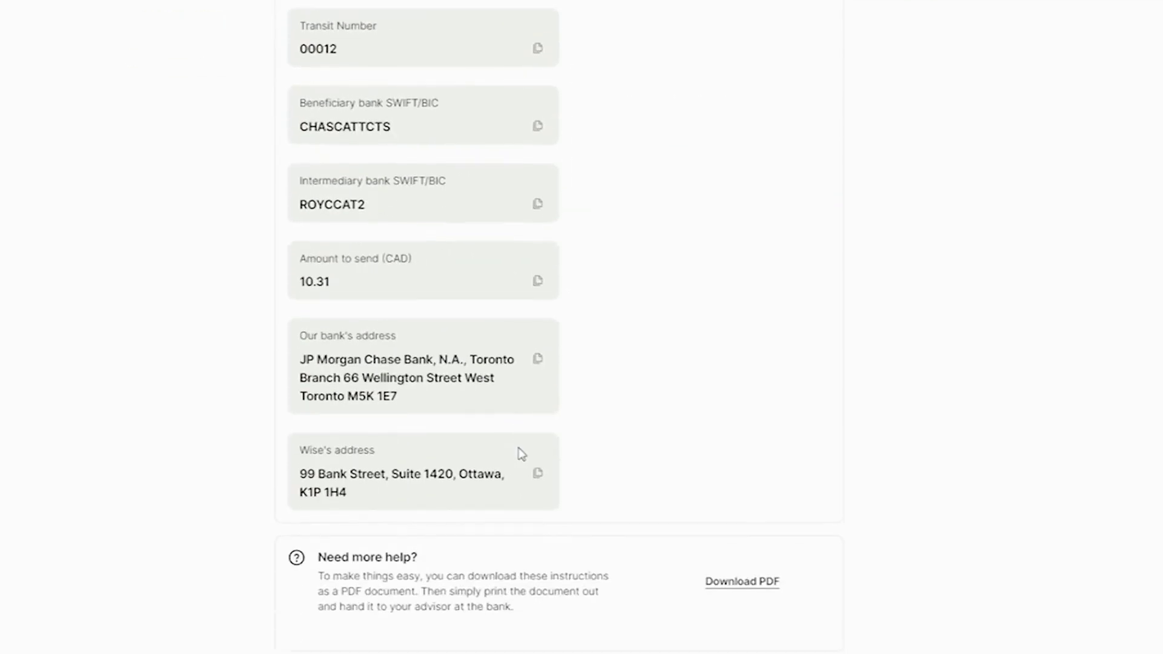
left_click(582, 595)
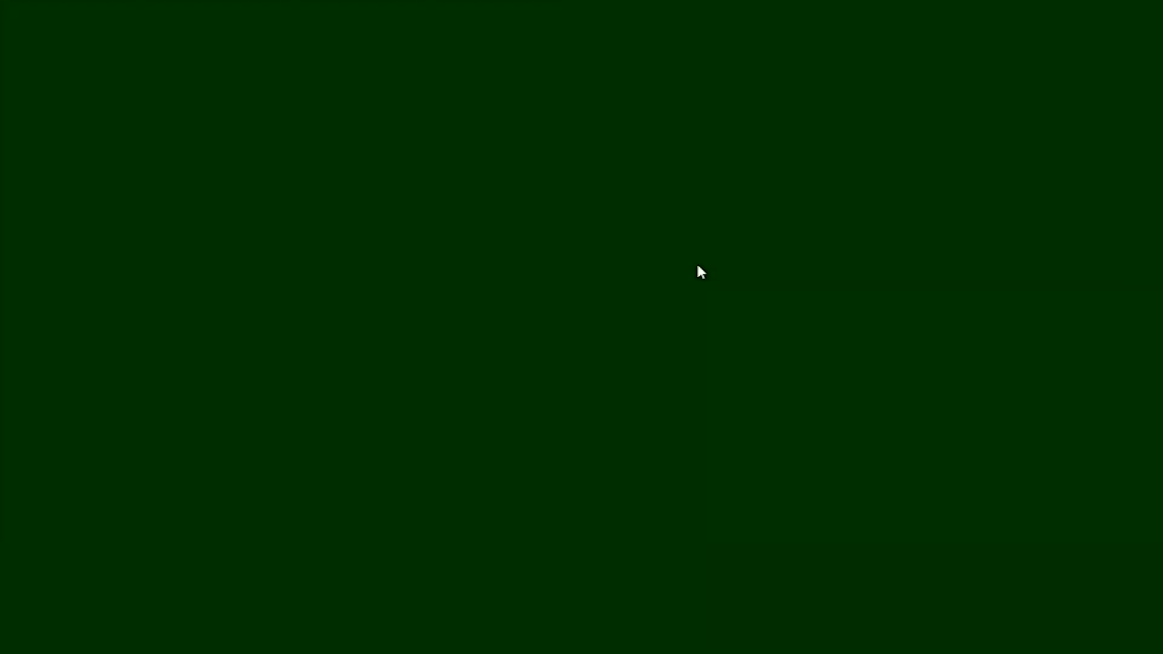
- Review converting 10 AUD into 9.11 CAD at the 0.9141 rate
left_click(594, 468)
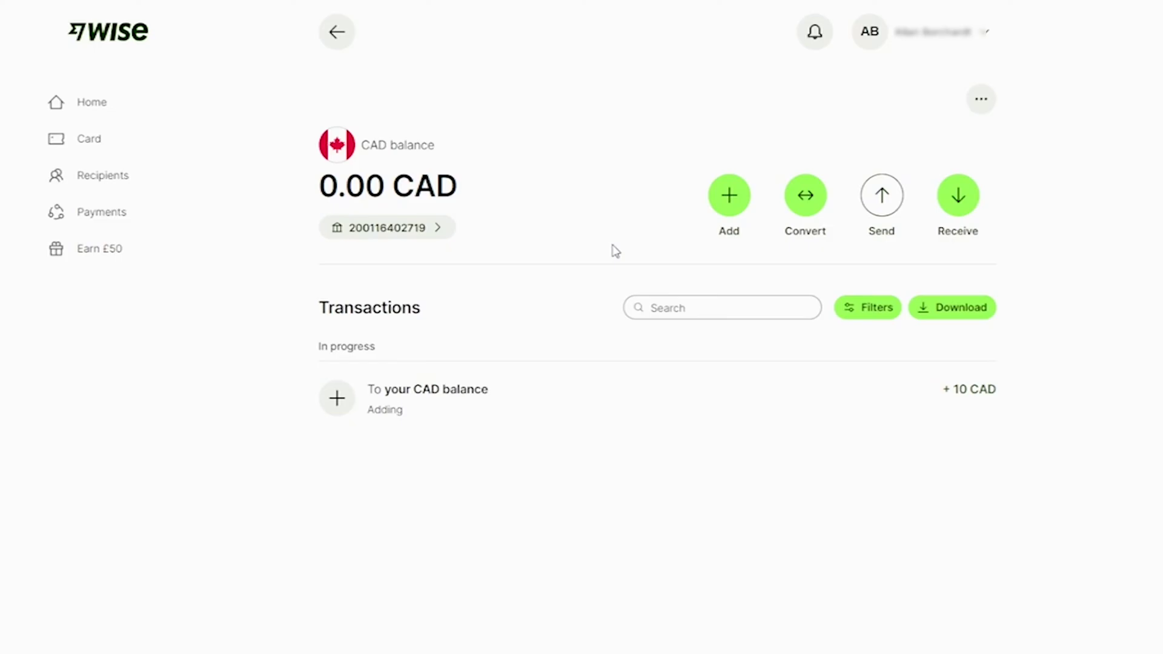
left_click(806, 197)
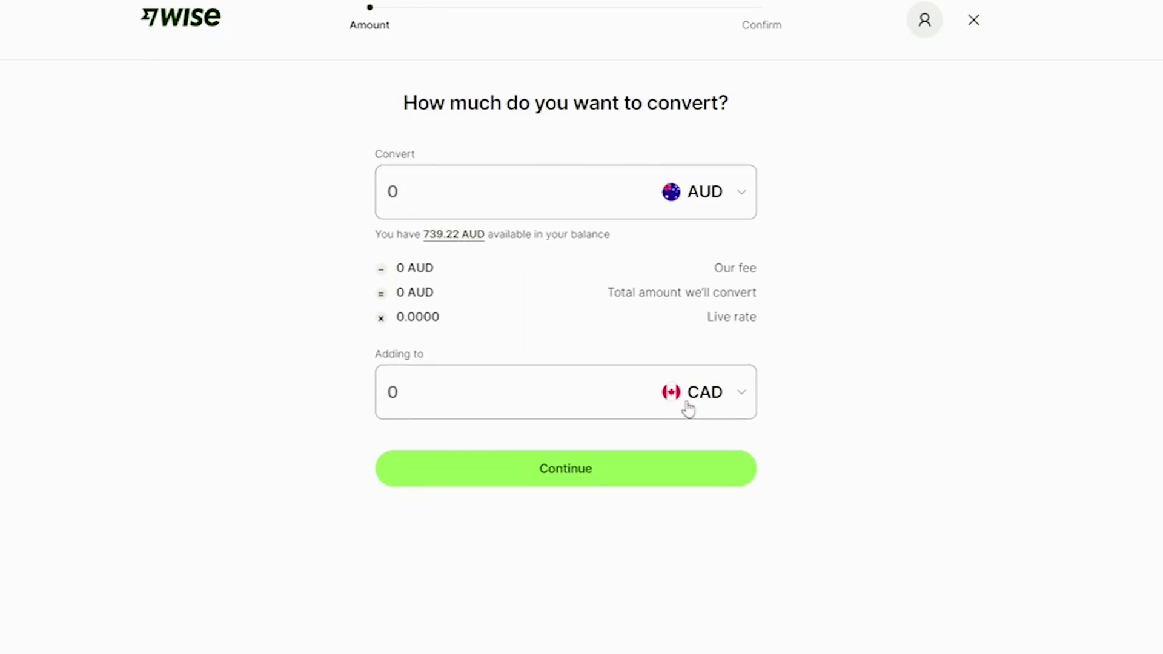
left_click(415, 196)
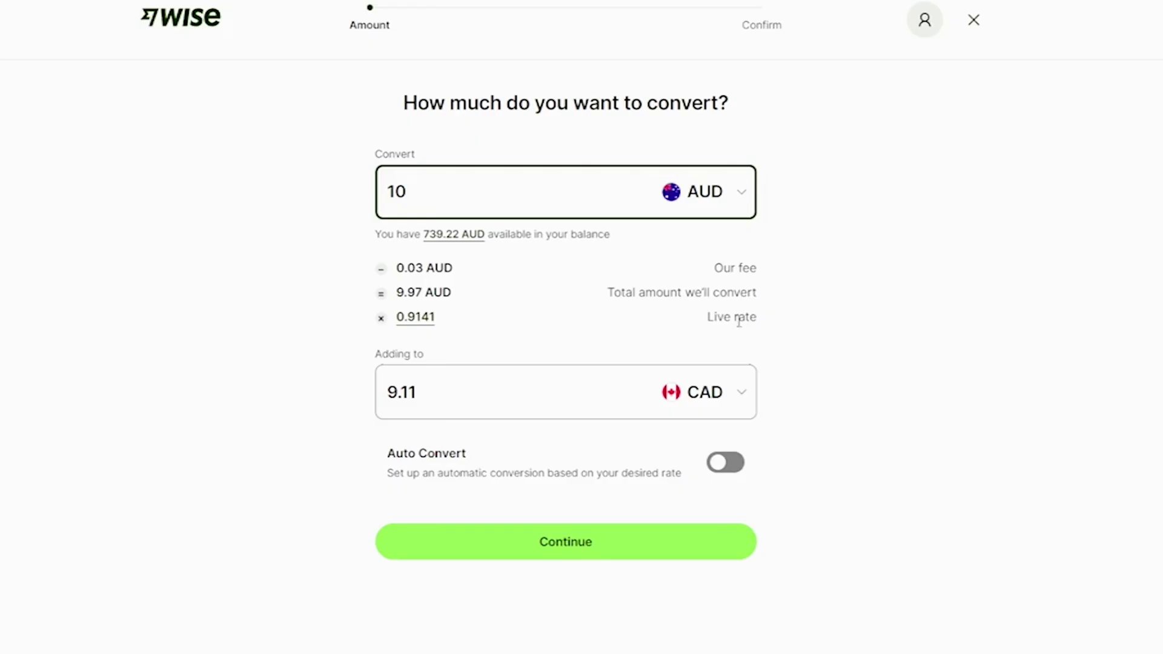
left_click(566, 557)
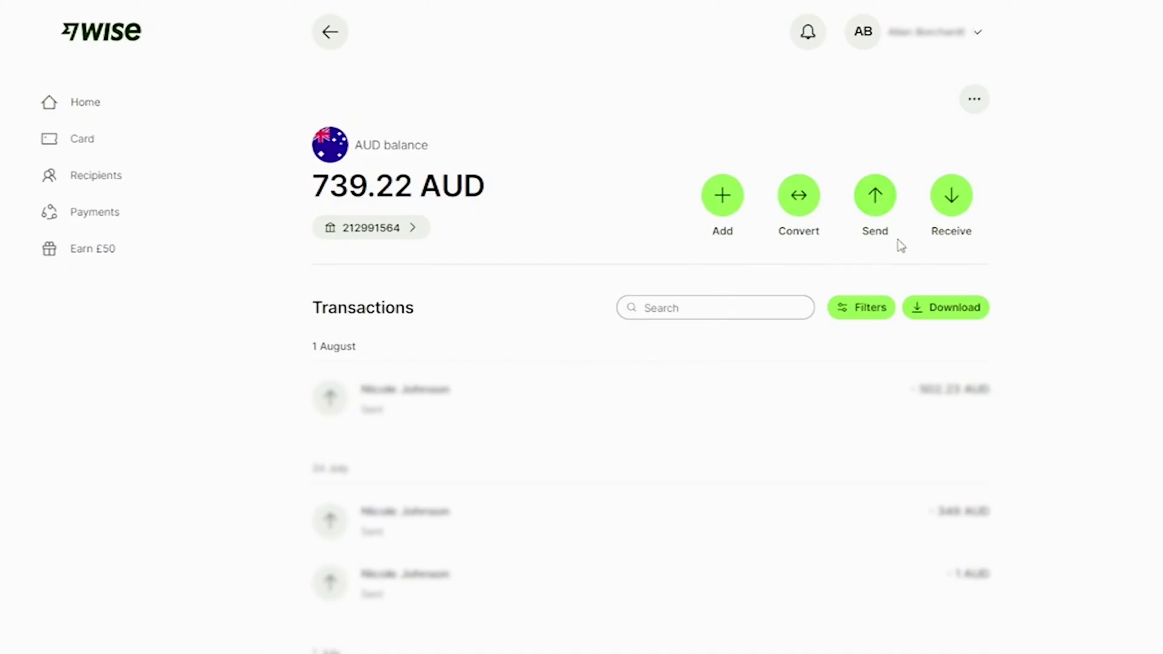
- Send the recent US recipient exactly 10 USD from AUD (16.43 AUD) and review the transfer
left_click(870, 206)
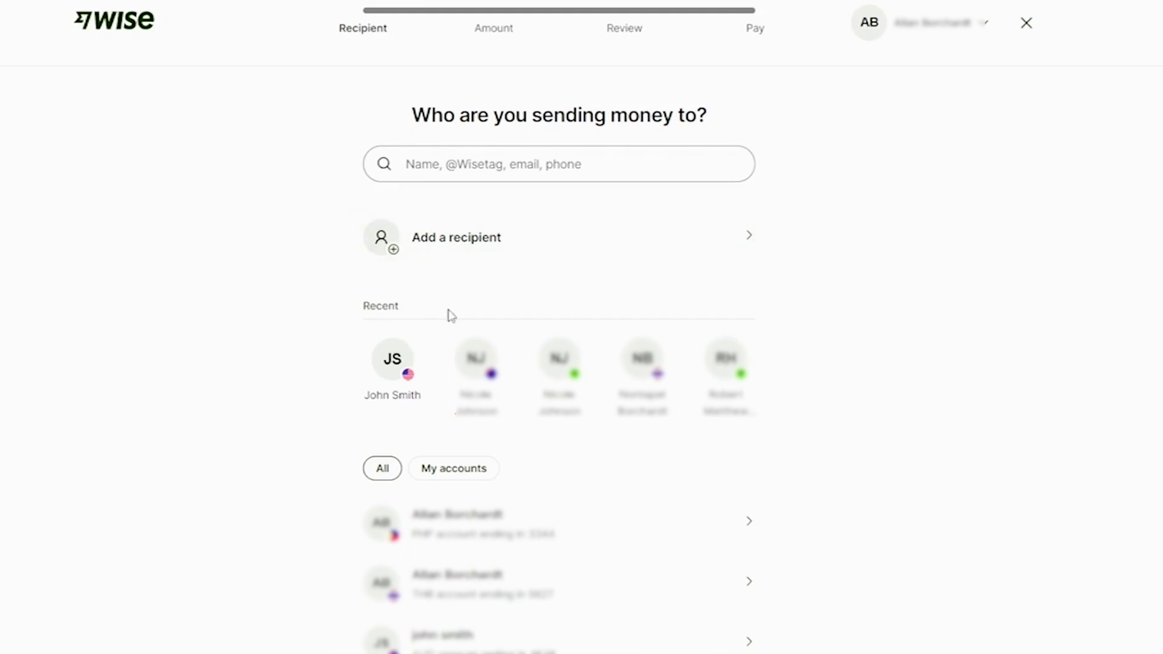
left_click(401, 405)
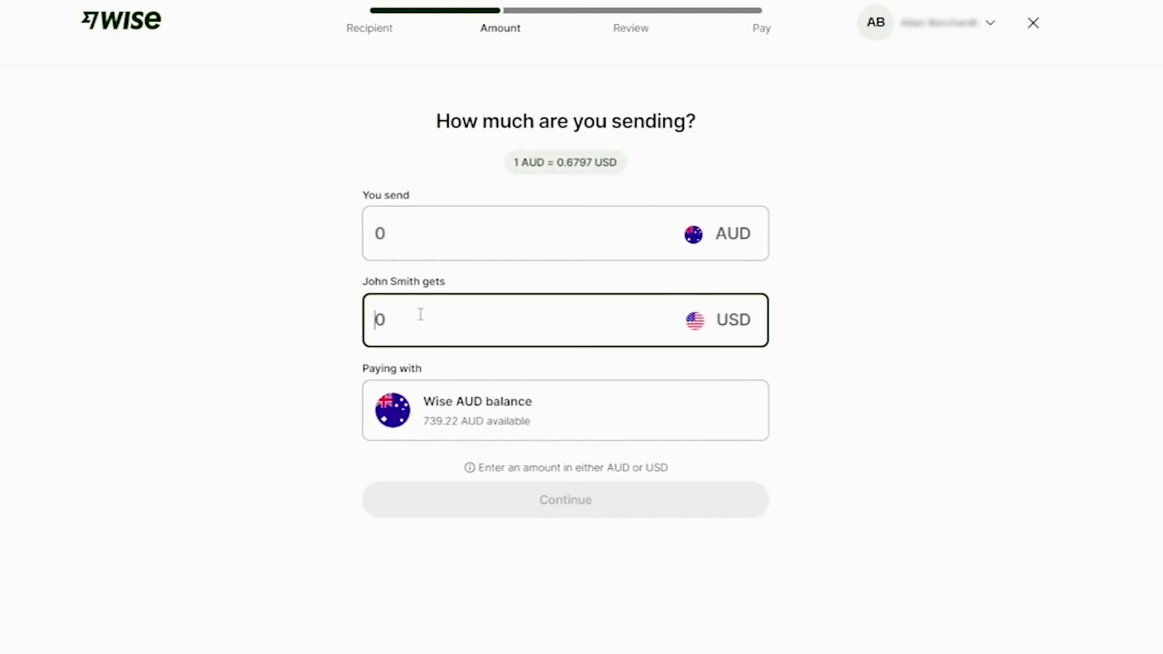
type("10")
left_click(549, 350)
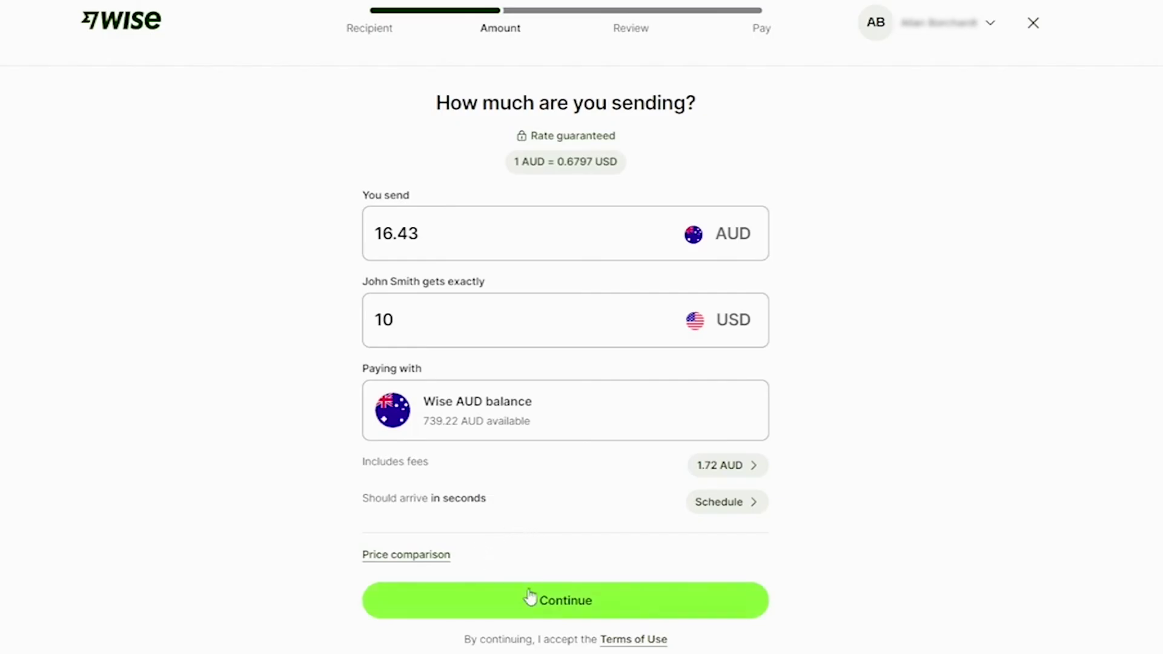
left_click(588, 617)
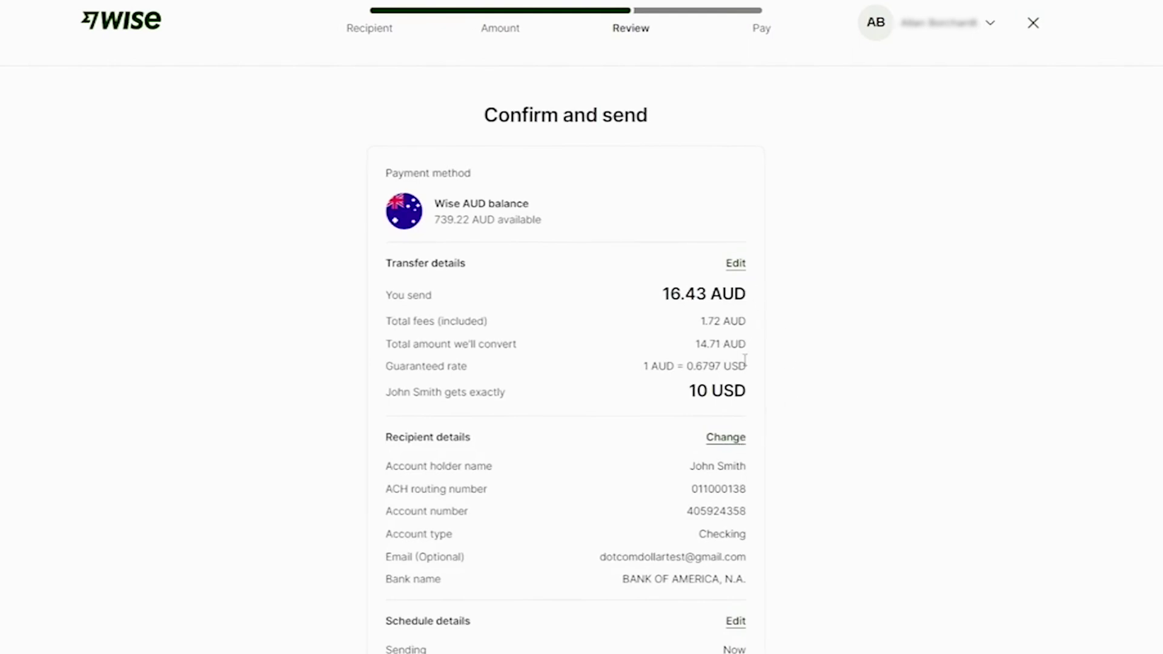
scroll(746, 382, "down", 4)
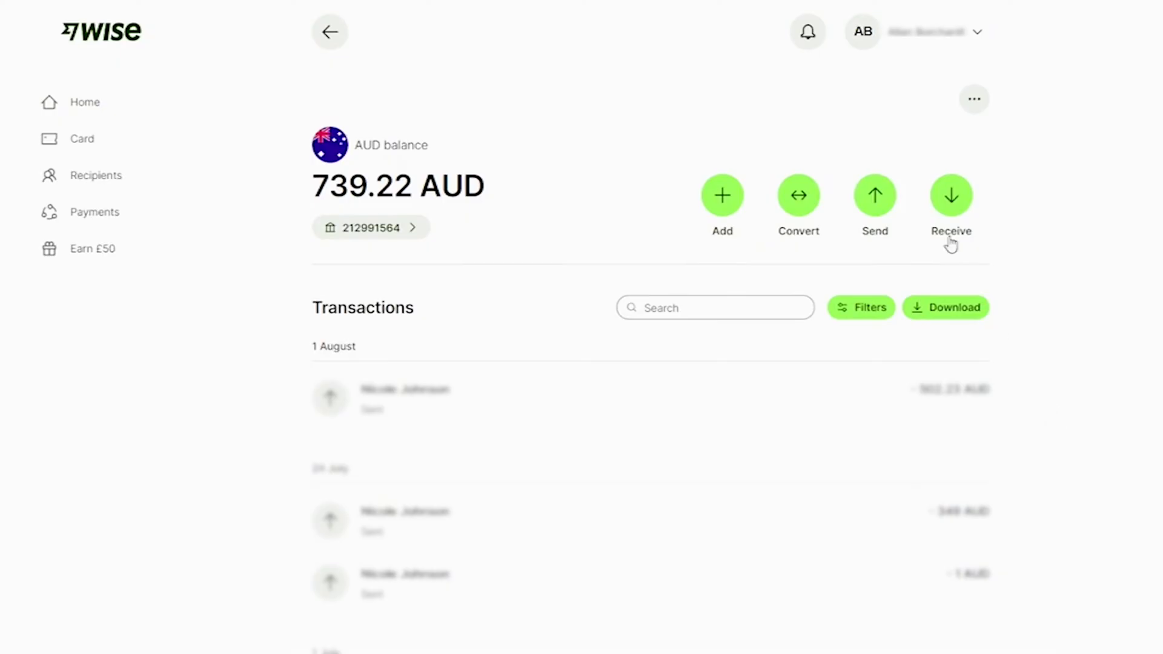
- Start a new payment request from the AUD balance and search for the contact by name
left_click(951, 201)
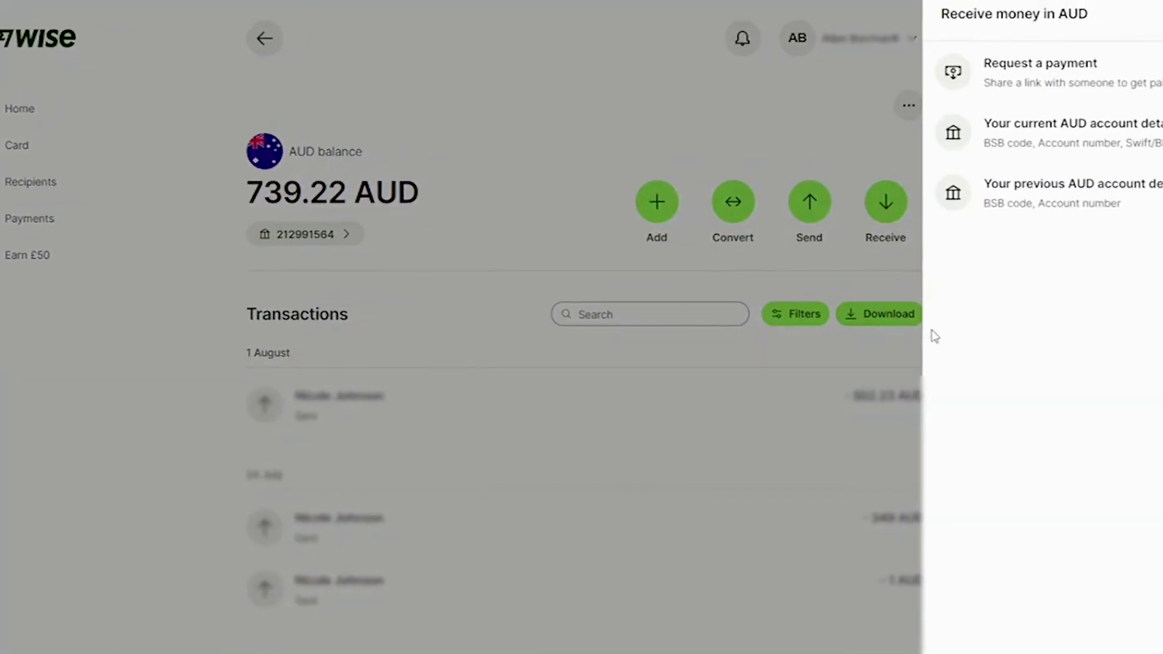
left_click(1038, 71)
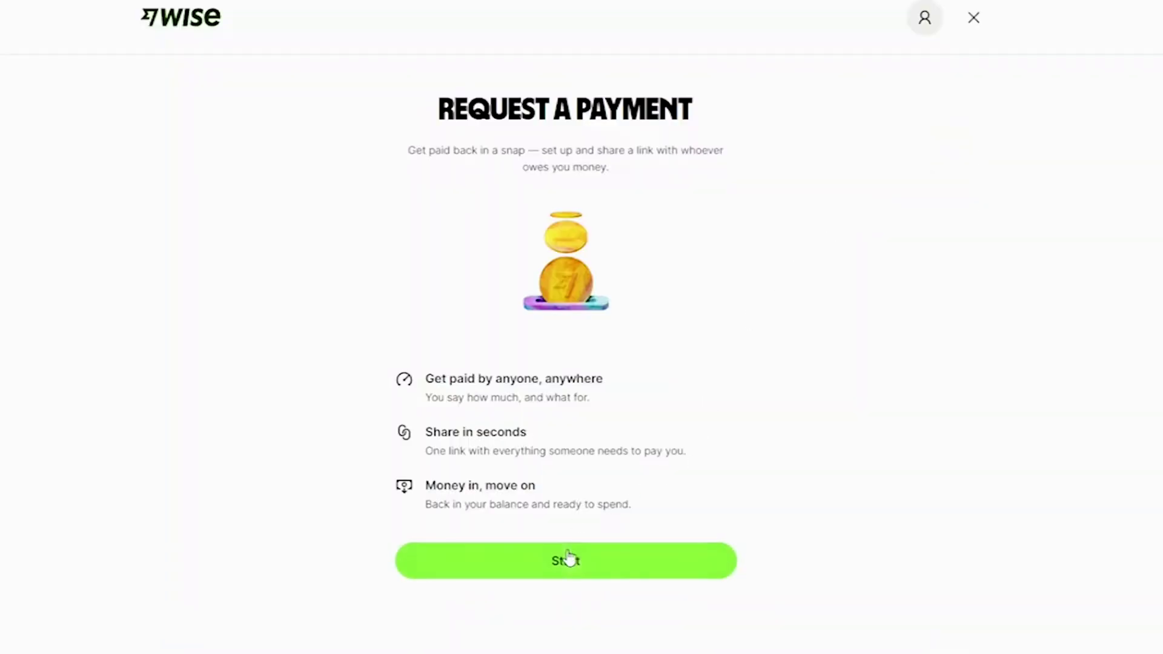
left_click(568, 558)
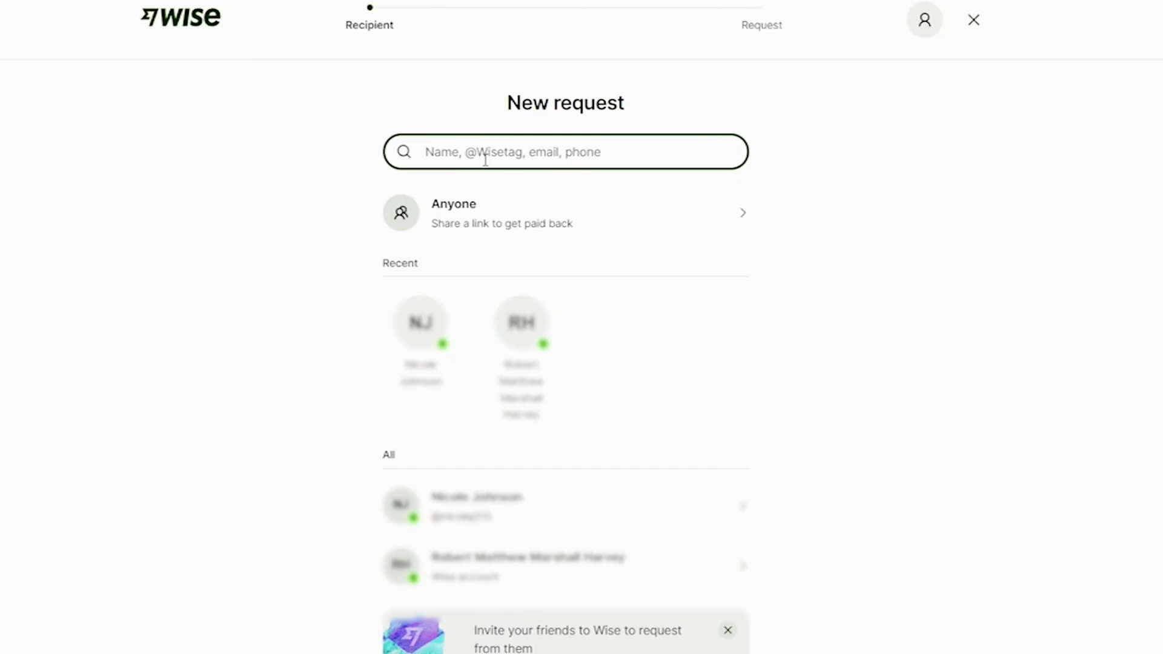
type("John Smith")
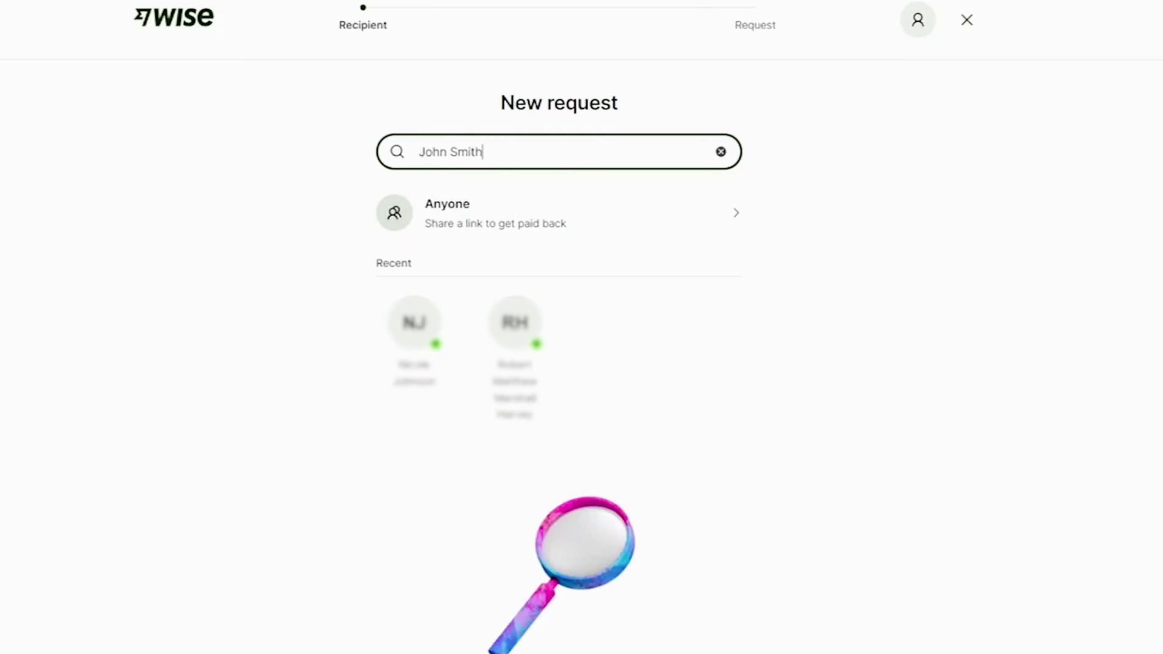
- Create a payment link anyone can pay, turn on the Wisetag and copy the link
scroll(594, 485, "down", 4)
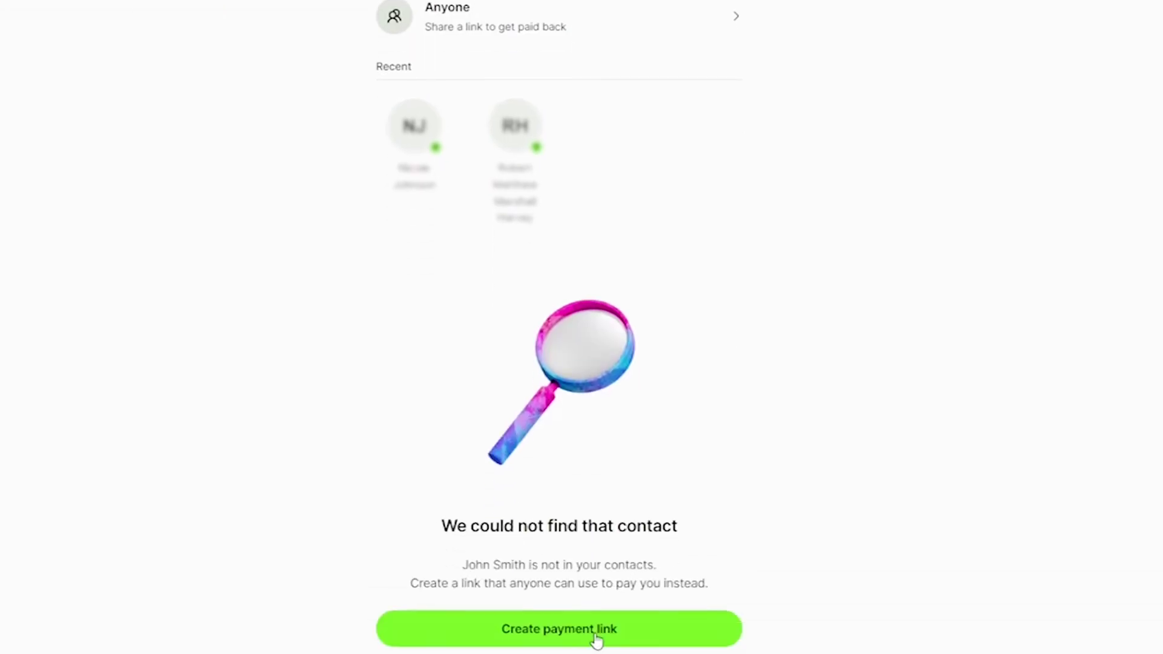
left_click(594, 612)
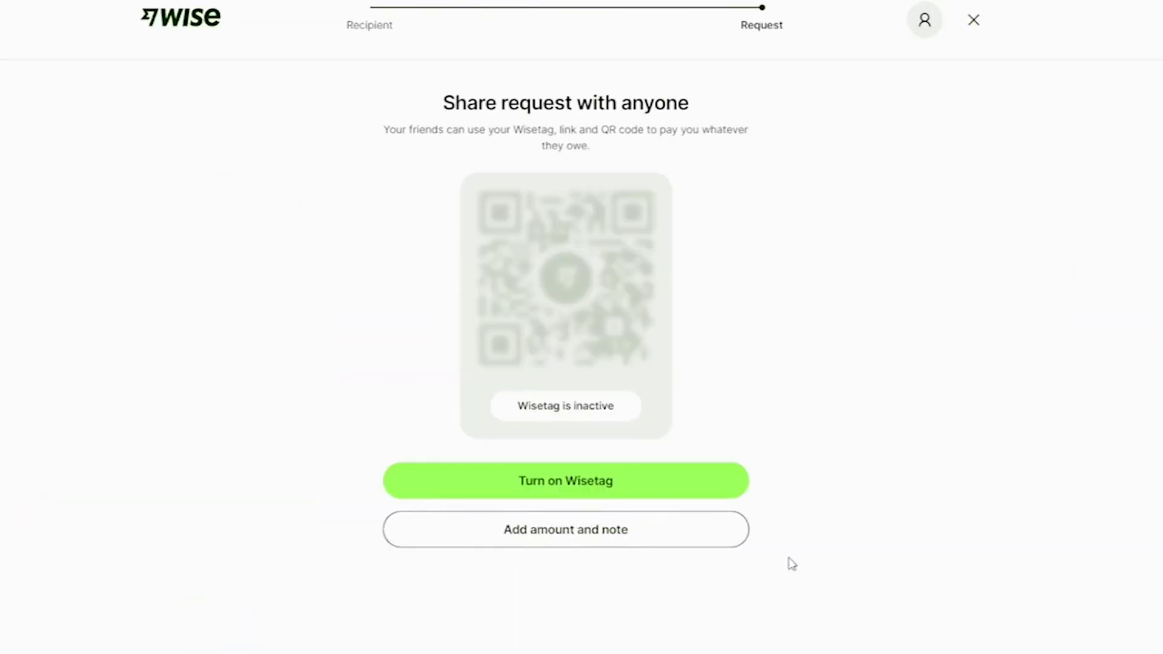
left_click(632, 493)
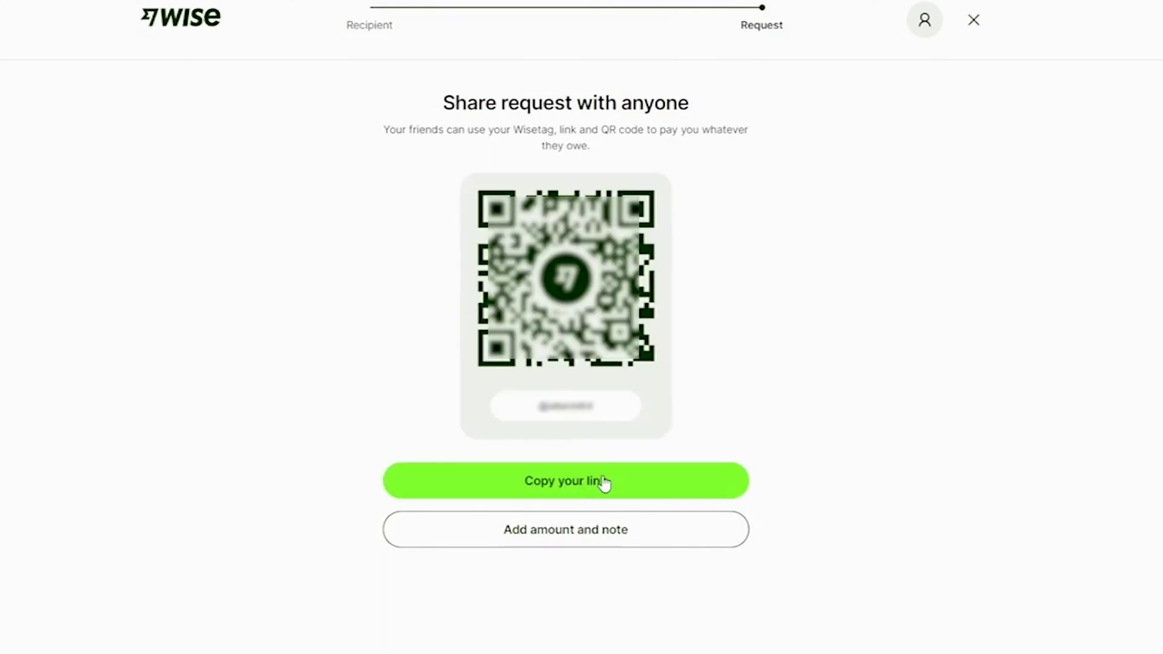
left_click(604, 478)
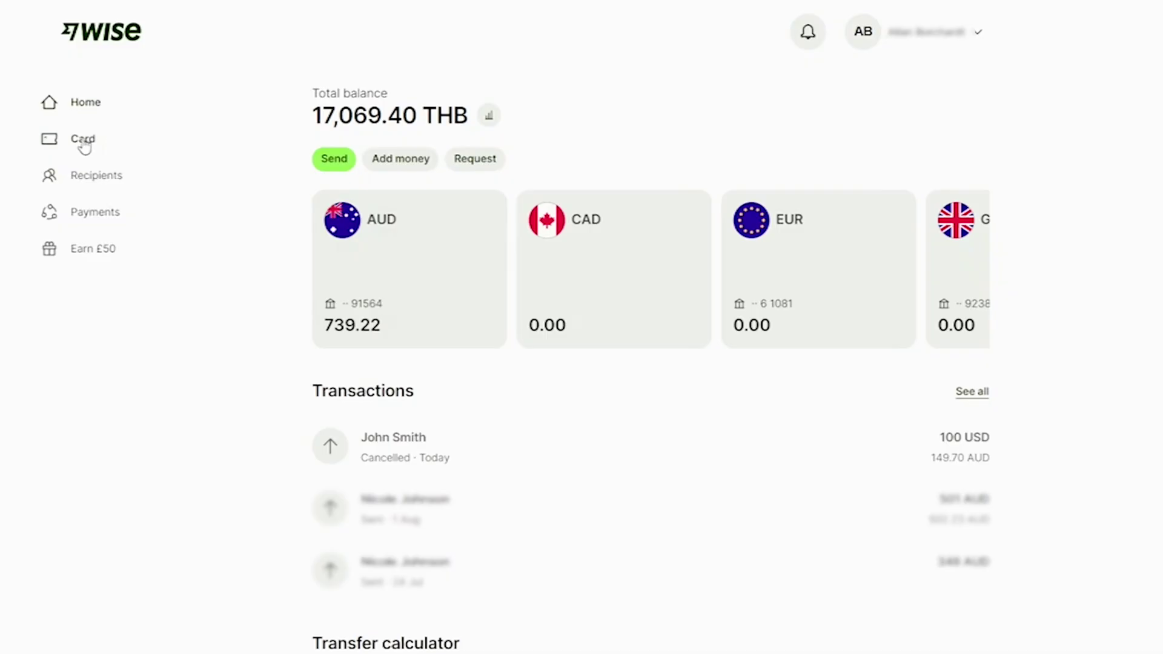
- Check the physical card's recent transactions, then return to the physical card page
left_click(84, 140)
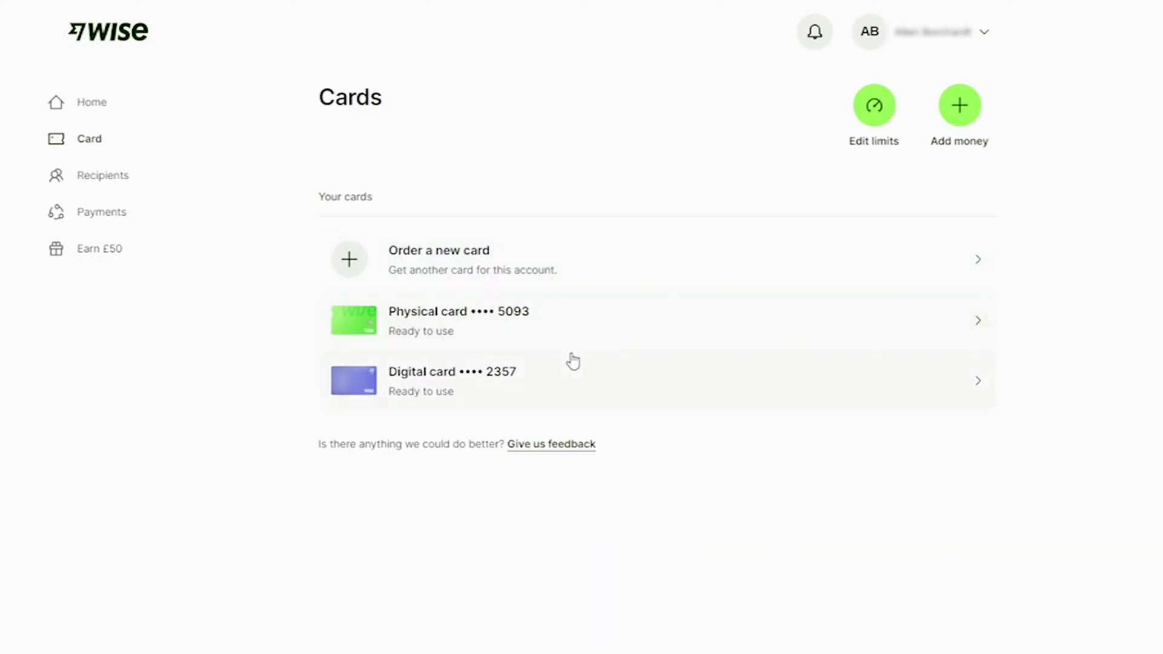
left_click(497, 316)
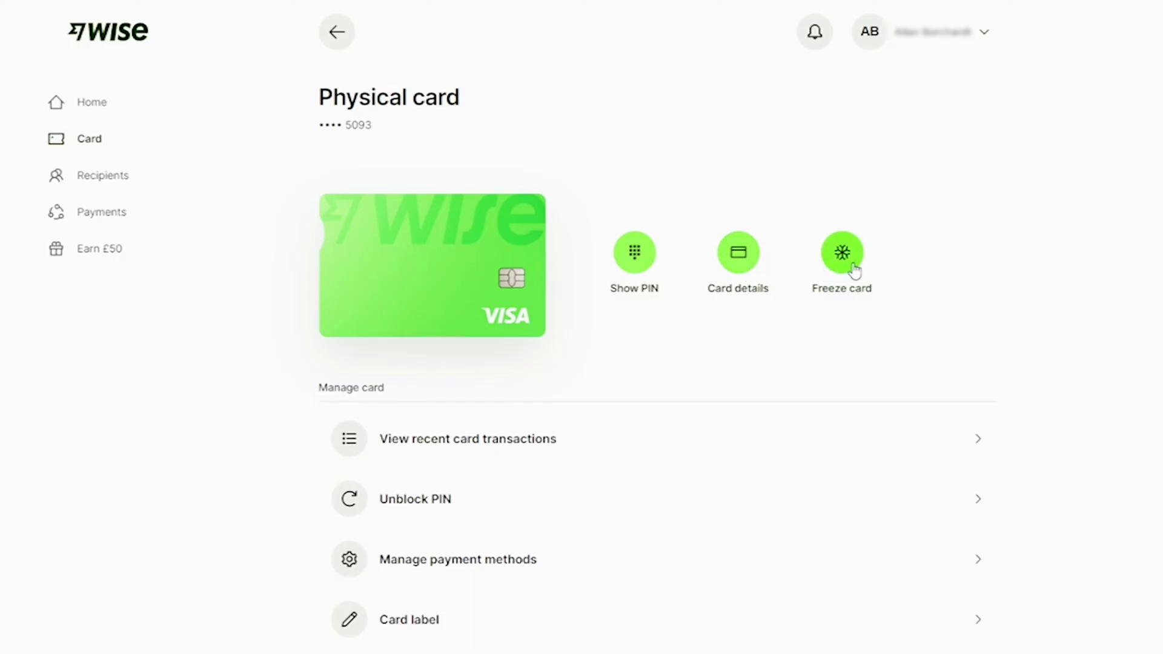
left_click(496, 447)
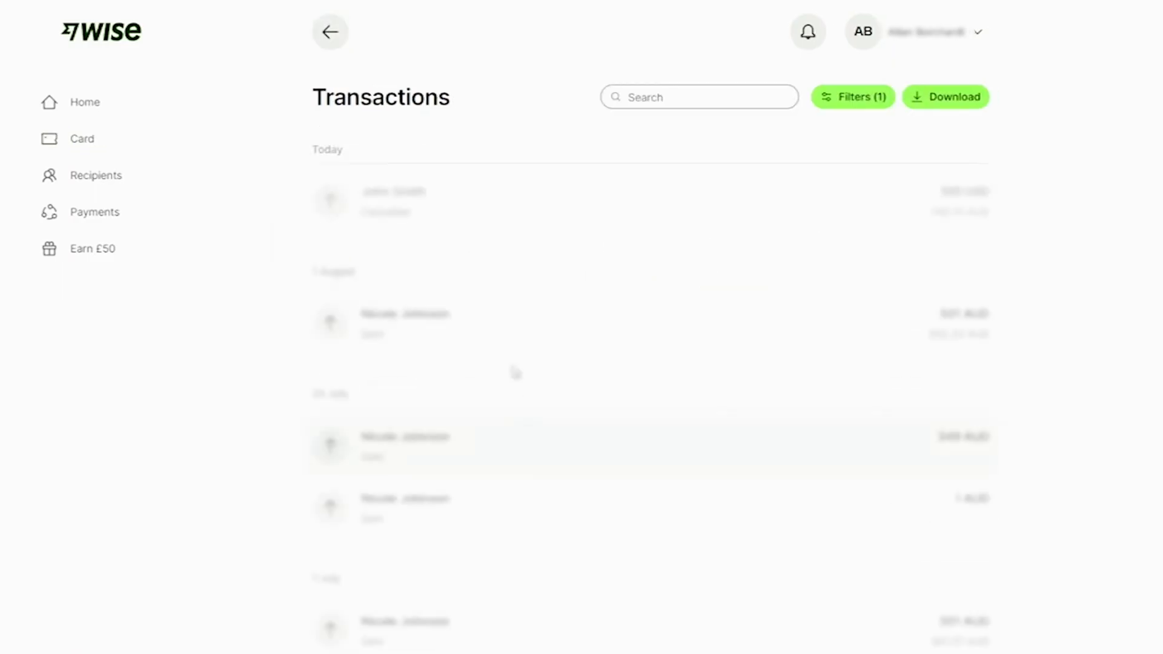
left_click(334, 38)
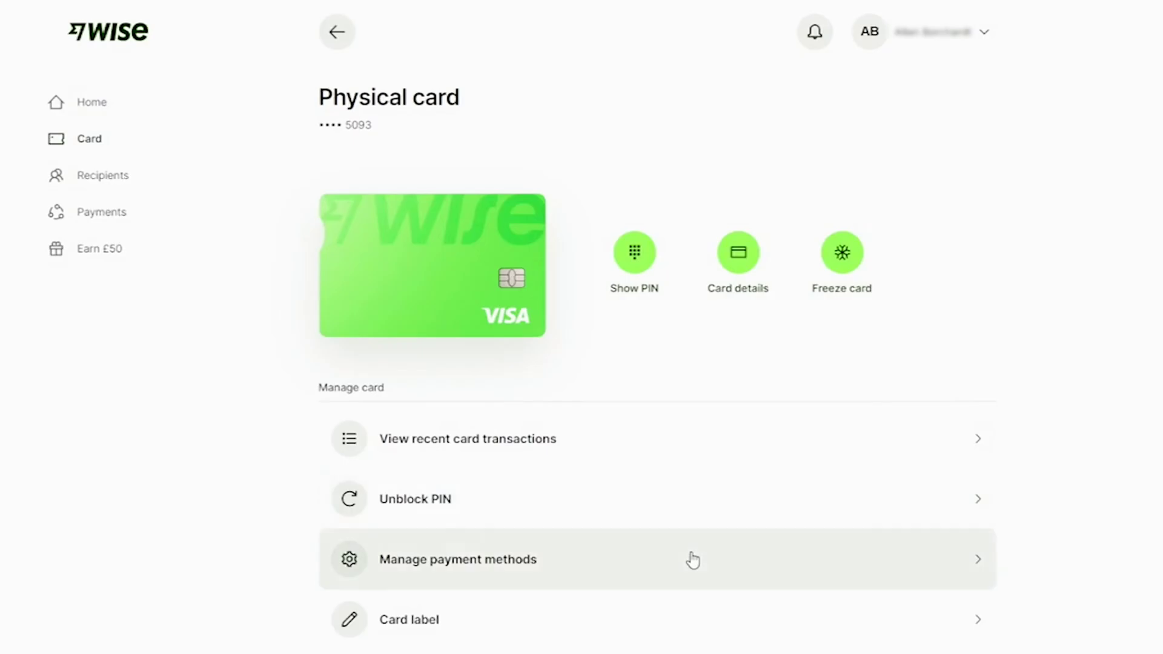
- Switch off online payments for the physical card and start a card replacement
left_click(692, 560)
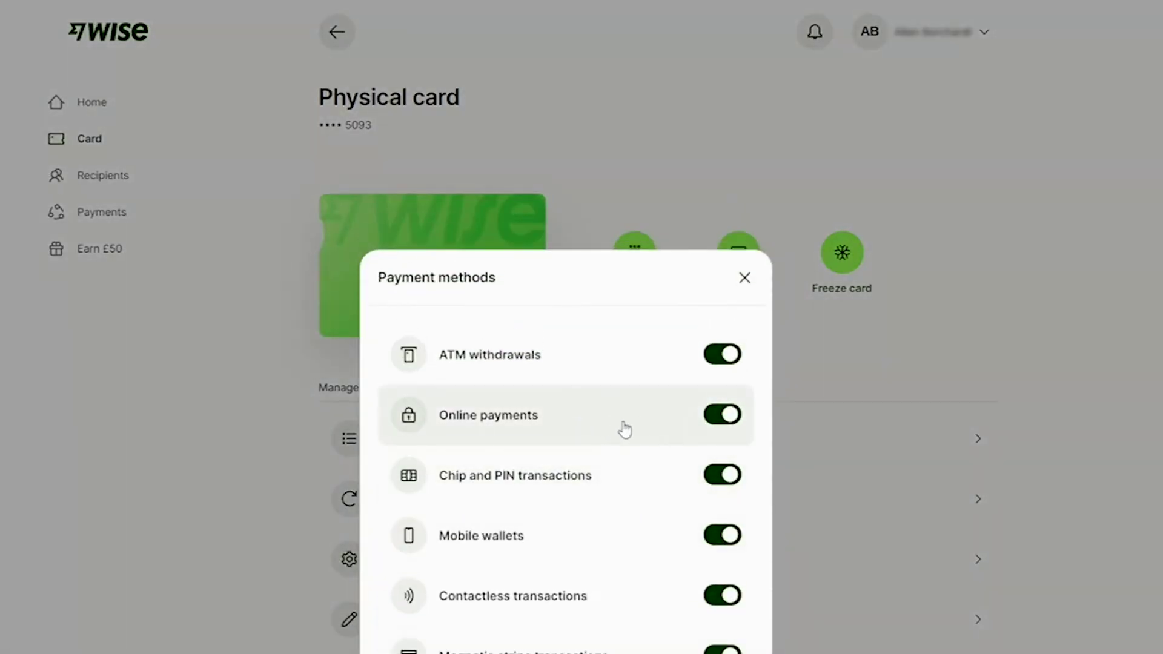
left_click(728, 420)
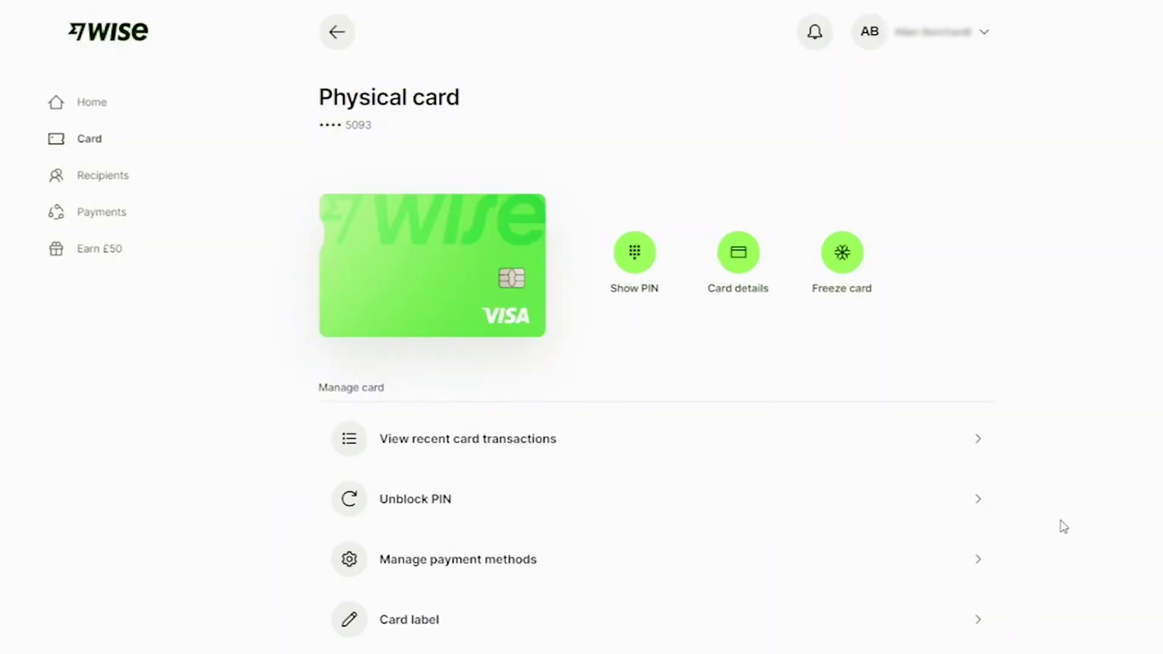
scroll(481, 600, "down", 3)
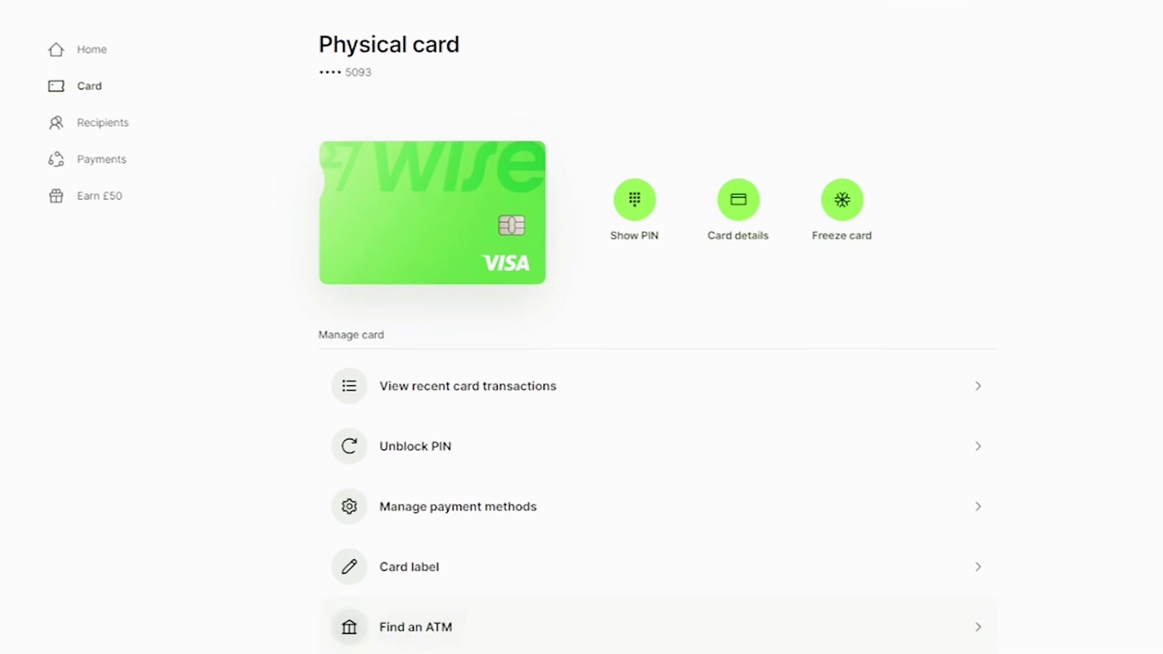
left_click(485, 586)
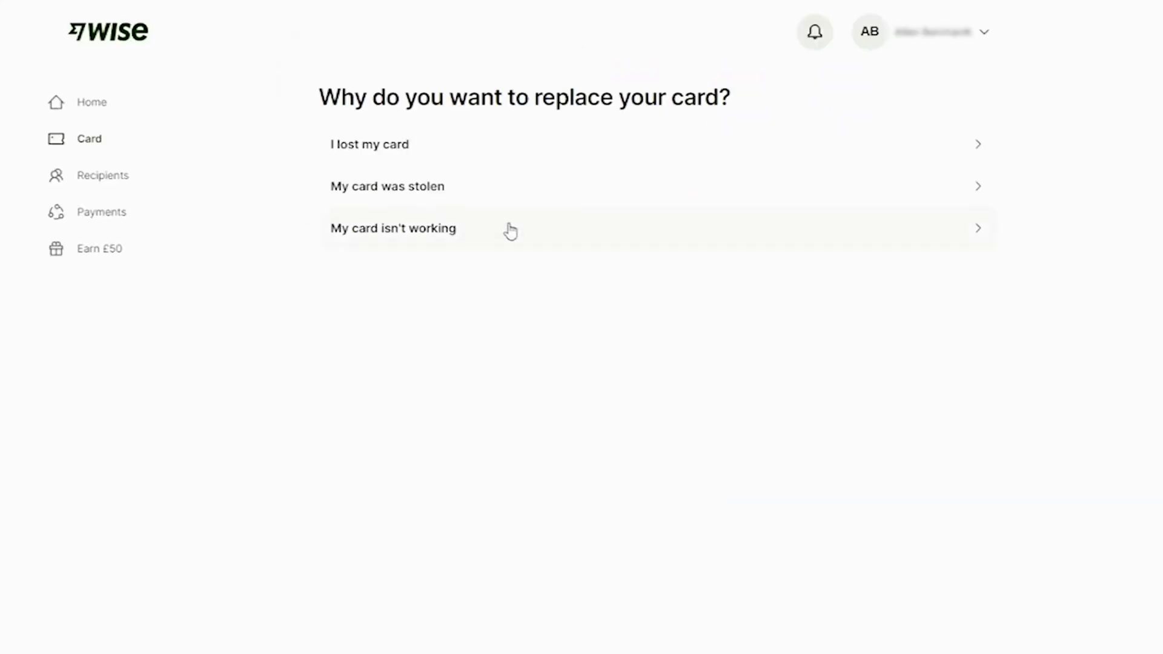